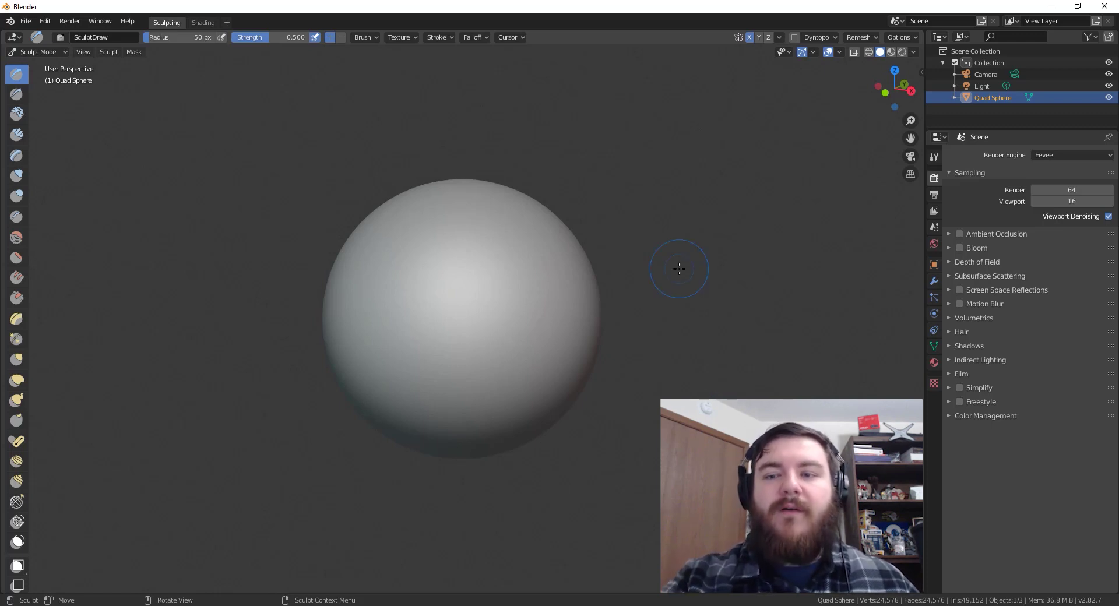
Enable dynamic topology for the quad sphere and set its detailing method to Brush Detail
{"action": "left_click", "coordinate": [794, 37]}
{"action": "left_click", "coordinate": [843, 40]}
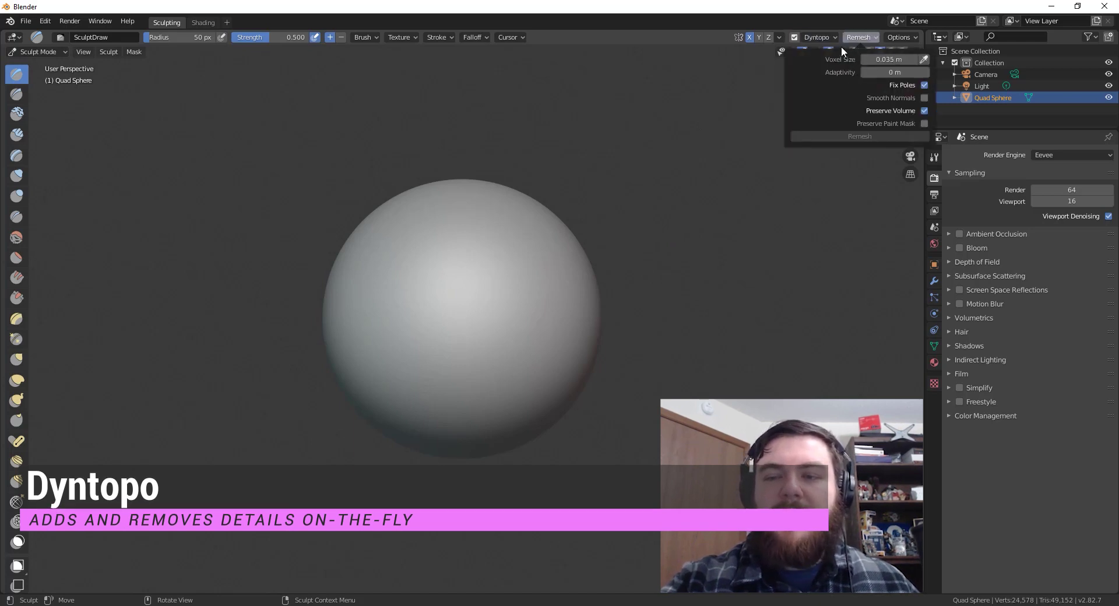
{"action": "left_click", "coordinate": [832, 38]}
{"action": "left_click", "coordinate": [835, 88]}
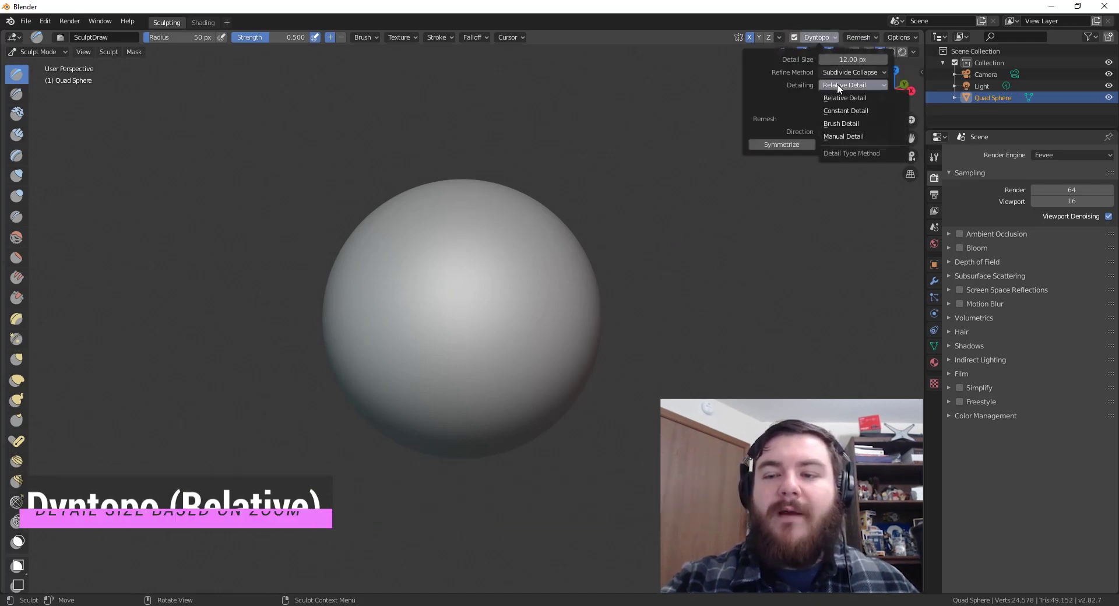
{"action": "left_click", "coordinate": [854, 124]}
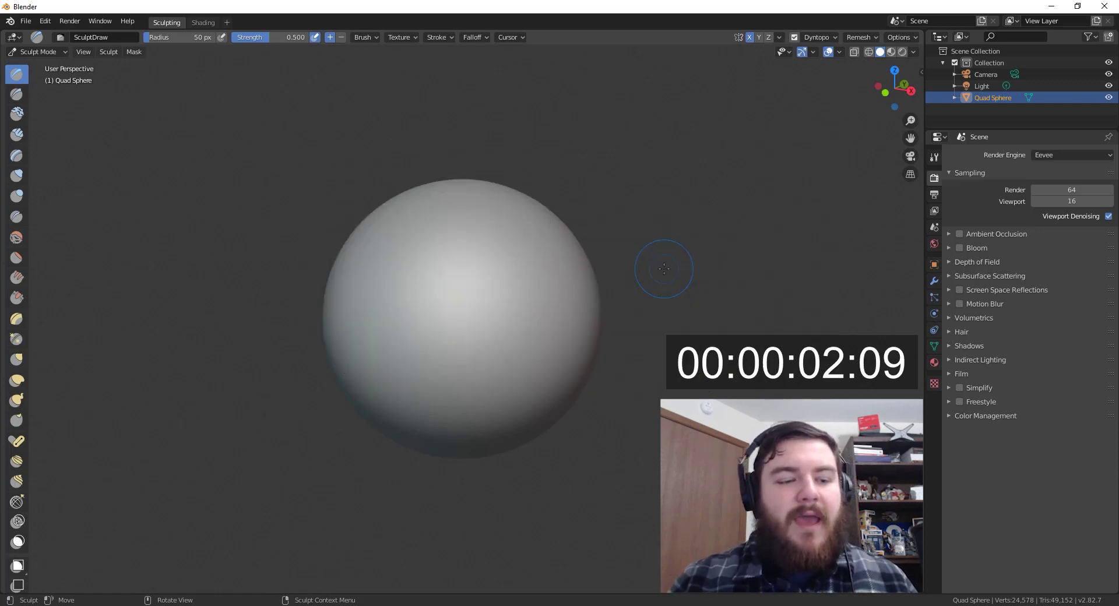
With the Snake Hook brush at a 127 px radius, pull the sphere's lower front down into a tapered jaw and chin
{"action": "key", "text": "k"}
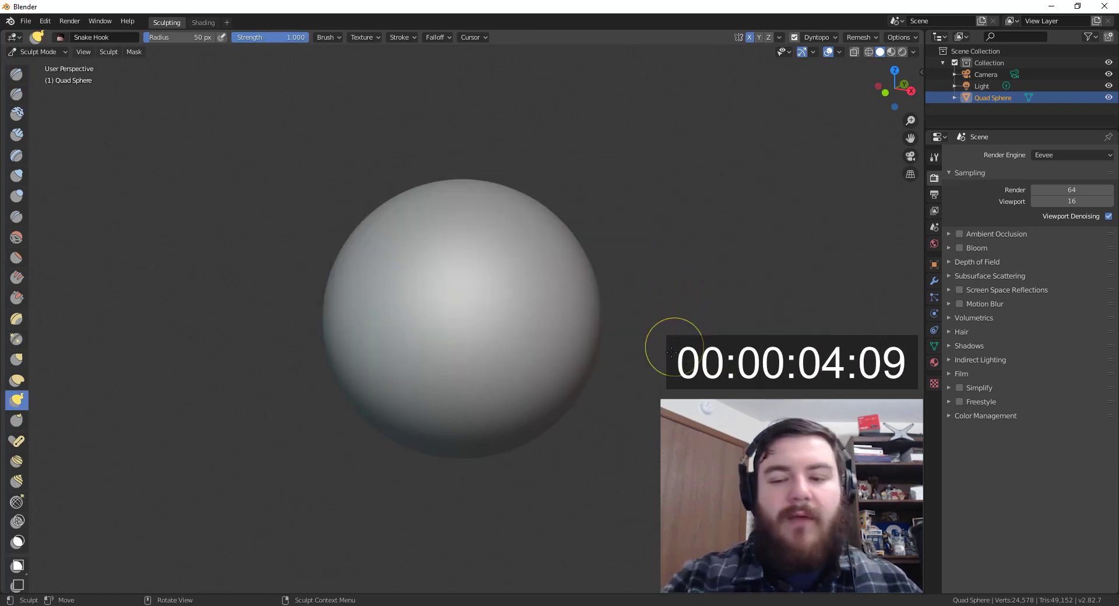
{"action": "key", "text": "f"}
{"action": "left_click", "coordinate": [735, 342]}
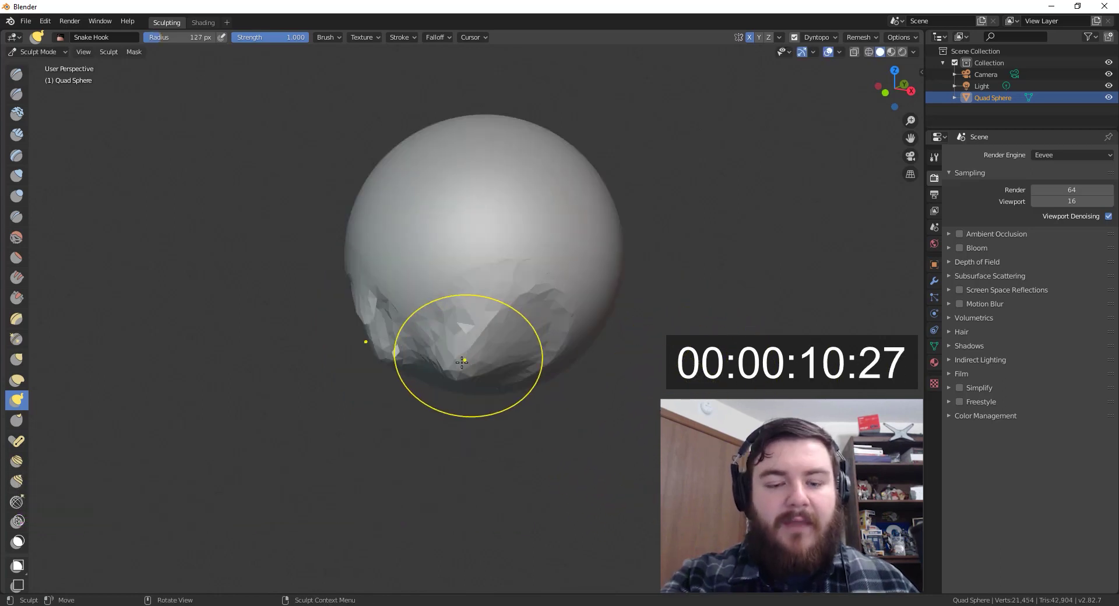
{"action": "mouse_move", "coordinate": [462, 357]}
{"action": "left_mouse_down"}
{"action": "mouse_move", "coordinate": [396, 391]}
{"action": "mouse_move", "coordinate": [409, 378]}
{"action": "mouse_move", "coordinate": [480, 382]}
{"action": "left_mouse_up"}
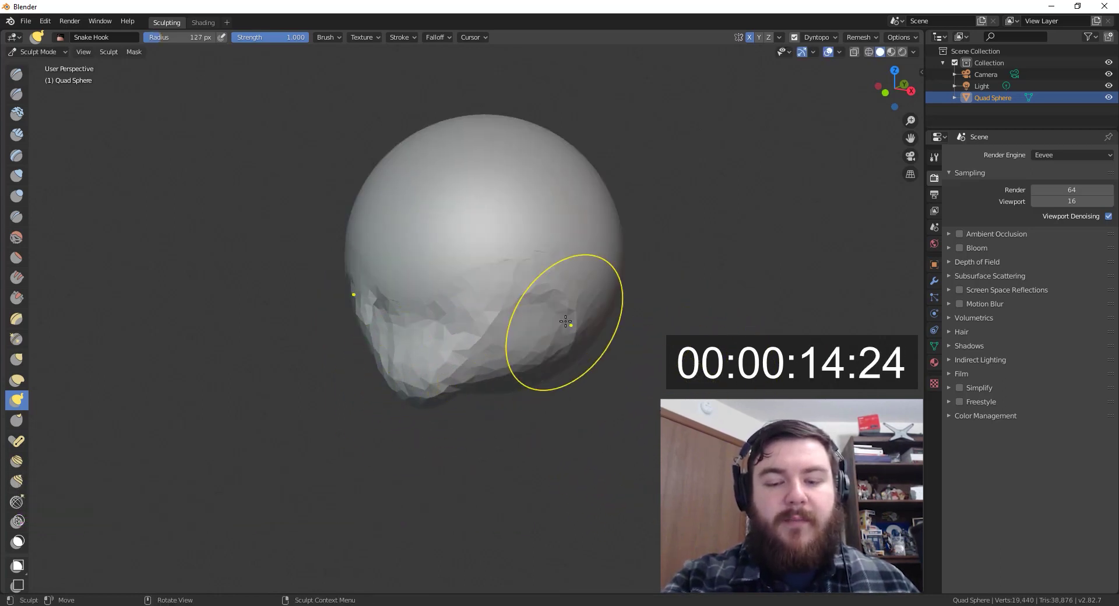
{"action": "mouse_move", "coordinate": [565, 322]}
{"action": "left_mouse_down"}
{"action": "mouse_move", "coordinate": [463, 366]}
{"action": "mouse_move", "coordinate": [417, 405]}
{"action": "left_mouse_up"}
{"action": "mouse_move", "coordinate": [541, 354]}
{"action": "left_mouse_down"}
{"action": "mouse_move", "coordinate": [584, 332]}
{"action": "mouse_move", "coordinate": [589, 274]}
{"action": "left_mouse_up"}
Enlarge the Snake Hook radius to 181 px and shape the forehead, sides and crown of the head, undoing unwanted strokes
{"action": "middle_click_drag", "start_coordinate": [597, 286], "coordinate": [631, 284]}
{"action": "key", "text": "f"}
{"action": "left_click", "coordinate": [670, 300]}
{"action": "key", "text": "ctrl+z"}
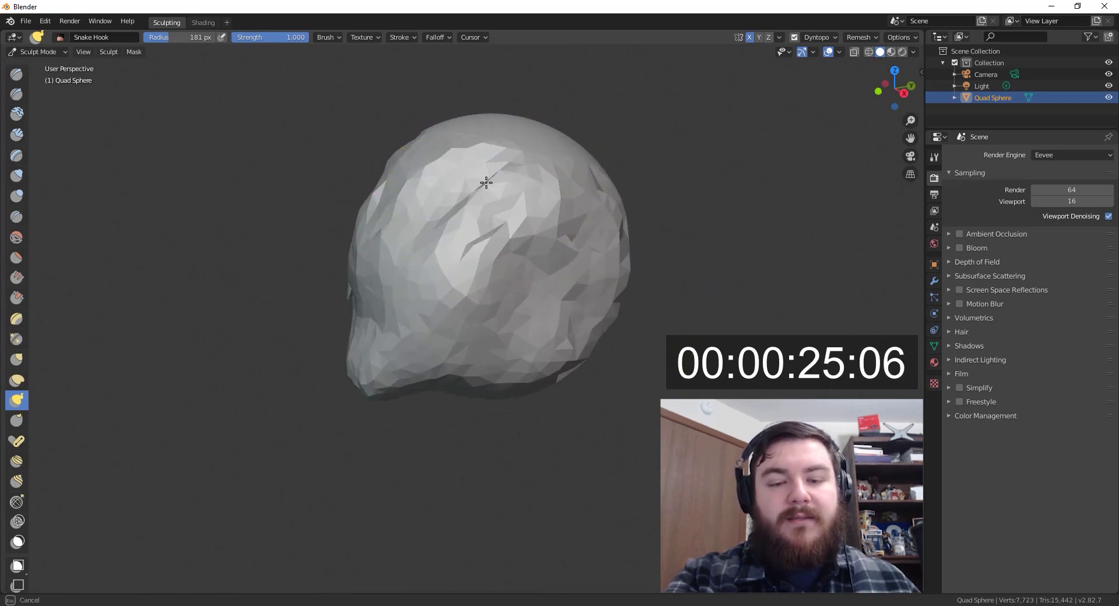
{"action": "left_click_drag", "start_coordinate": [486, 182], "coordinate": [488, 180]}
{"action": "left_click_drag", "start_coordinate": [478, 231], "coordinate": [529, 157]}
{"action": "middle_click_drag", "start_coordinate": [616, 157], "coordinate": [533, 180]}
{"action": "key", "text": "ctrl+z"}
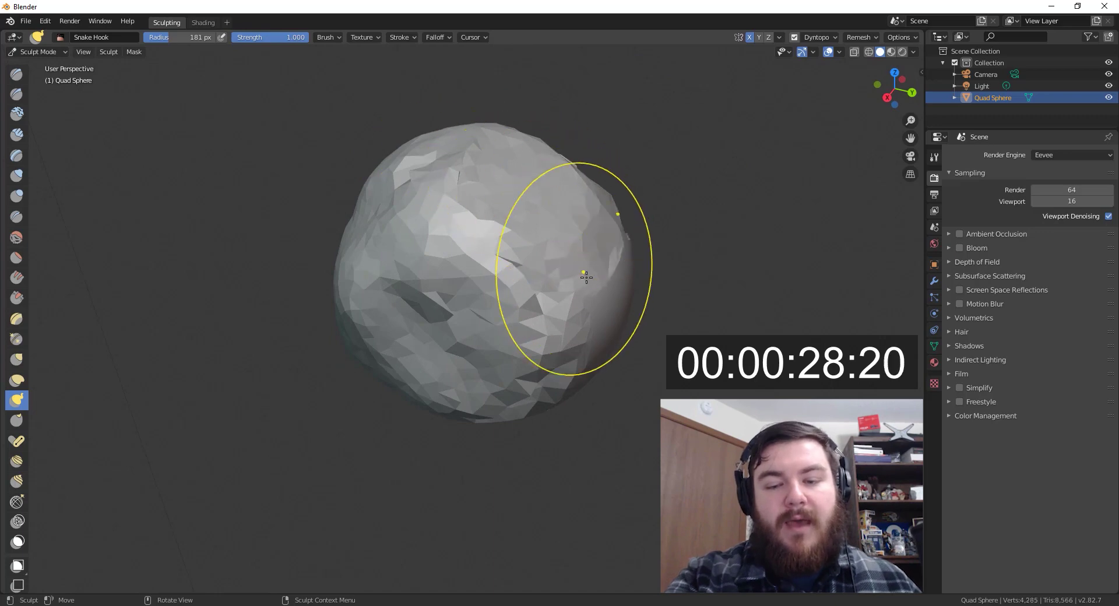
Pull the back and underside of the head into shape with Snake Hook and undo the last unwanted stroke
{"action": "mouse_move", "coordinate": [575, 279]}
{"action": "middle_mouse_down"}
{"action": "mouse_move", "coordinate": [604, 306]}
{"action": "mouse_move", "coordinate": [580, 262]}
{"action": "middle_mouse_up"}
{"action": "left_click_drag", "start_coordinate": [581, 267], "coordinate": [569, 332]}
{"action": "middle_click_drag", "start_coordinate": [559, 386], "coordinate": [519, 347]}
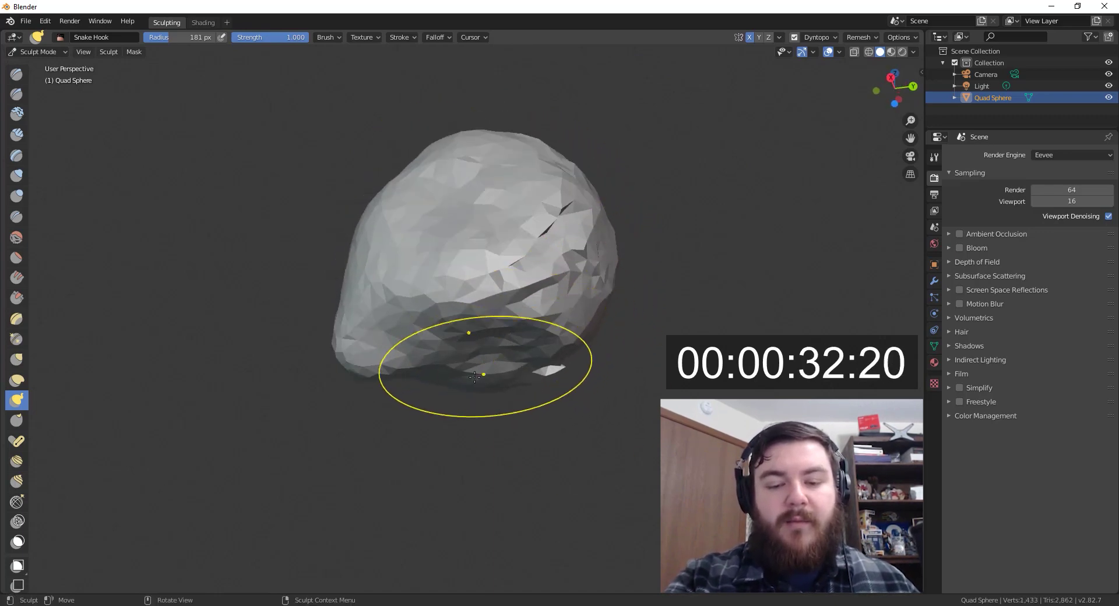
{"action": "key", "text": "ctrl+z"}
{"action": "mouse_move", "coordinate": [475, 361]}
{"action": "middle_mouse_down"}
{"action": "mouse_move", "coordinate": [588, 437]}
{"action": "mouse_move", "coordinate": [645, 396]}
{"action": "mouse_move", "coordinate": [536, 419]}
{"action": "middle_mouse_up"}
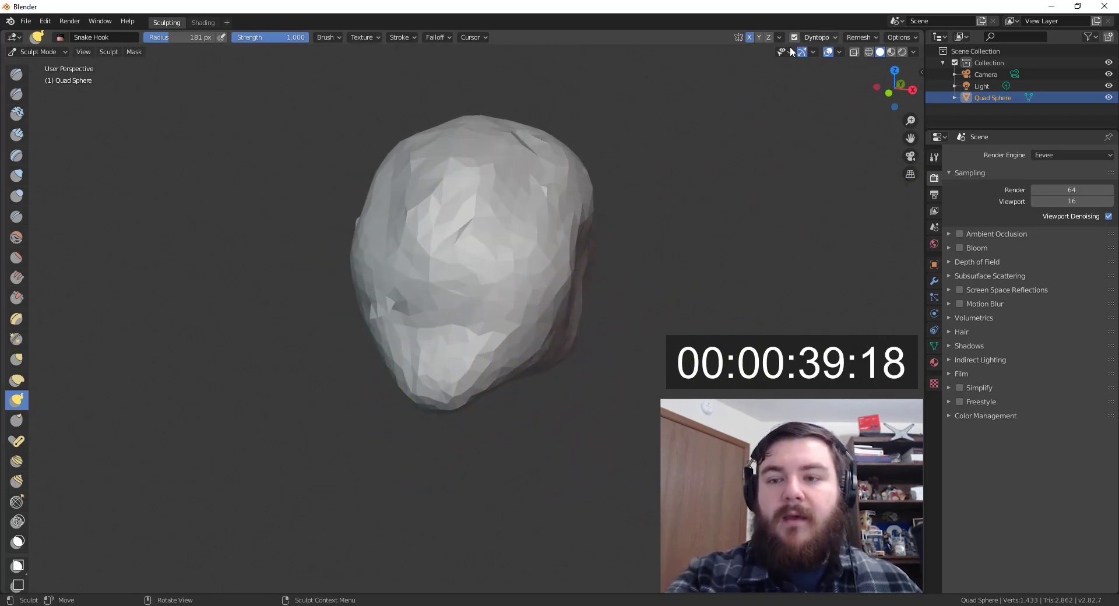
Check the viewport overlay options and smooth the faceted surface across the head's face, sides and back
{"action": "left_click", "coordinate": [840, 52]}
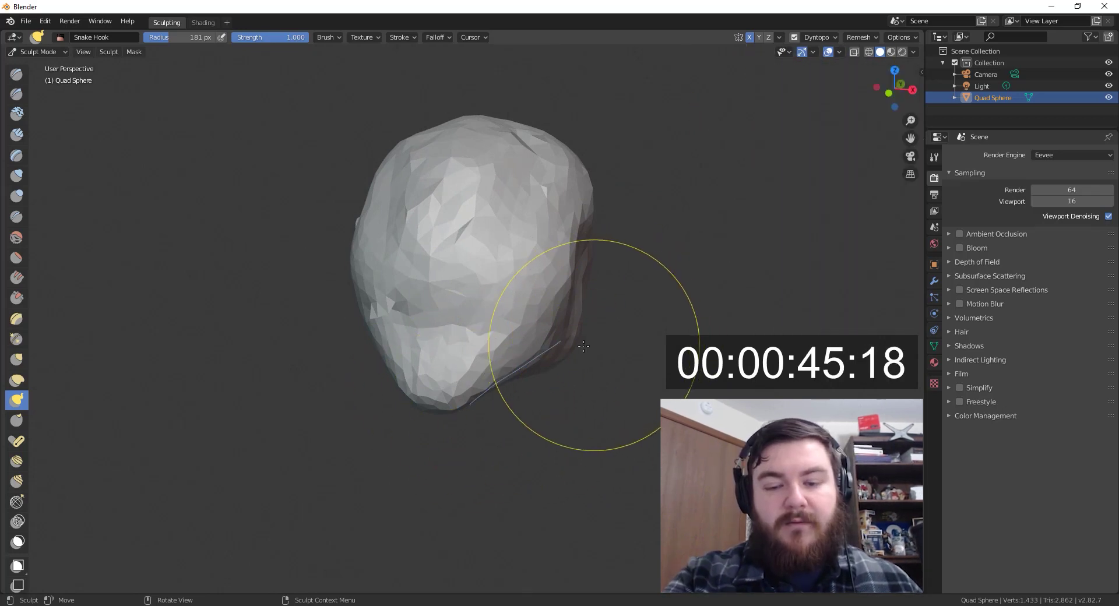
{"action": "middle_click_drag", "start_coordinate": [580, 376], "coordinate": [533, 364]}
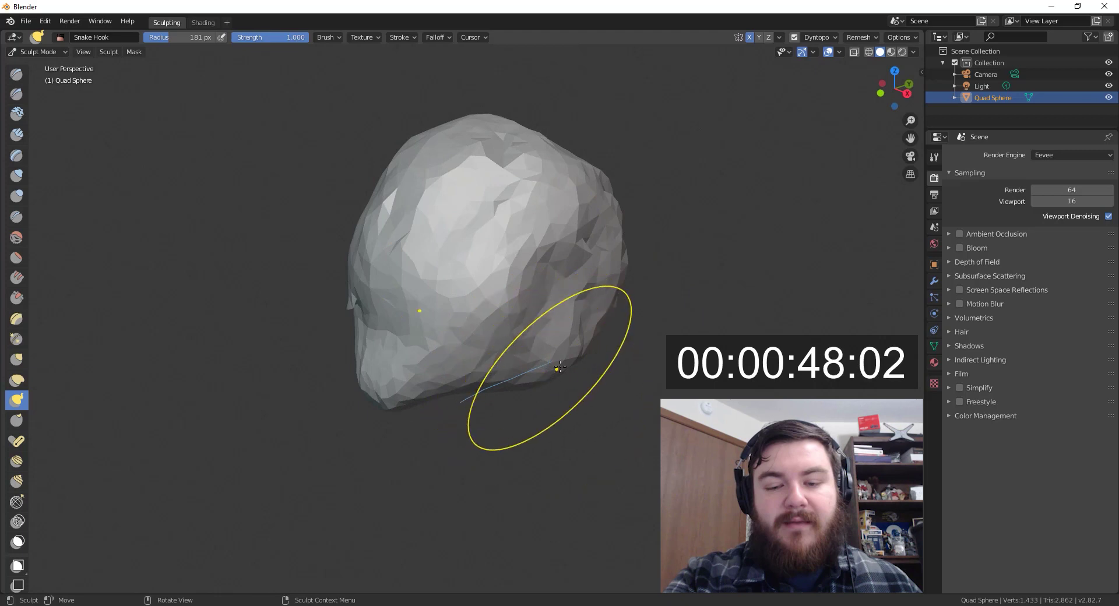
{"action": "left_click_drag", "start_coordinate": [602, 350], "coordinate": [579, 269]}
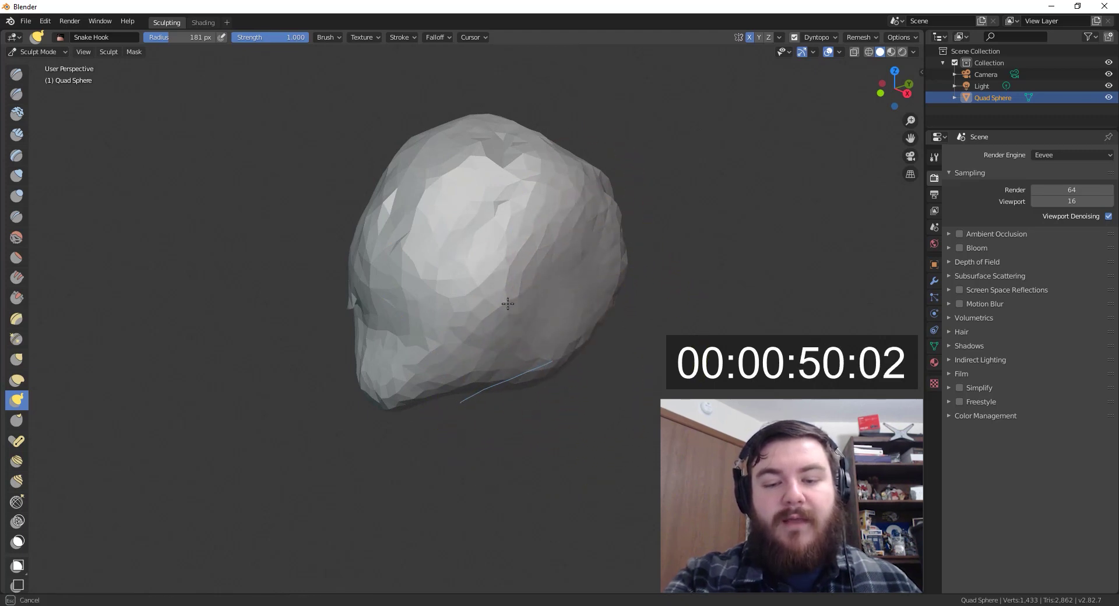
{"action": "middle_click_drag", "start_coordinate": [585, 309], "coordinate": [589, 262]}
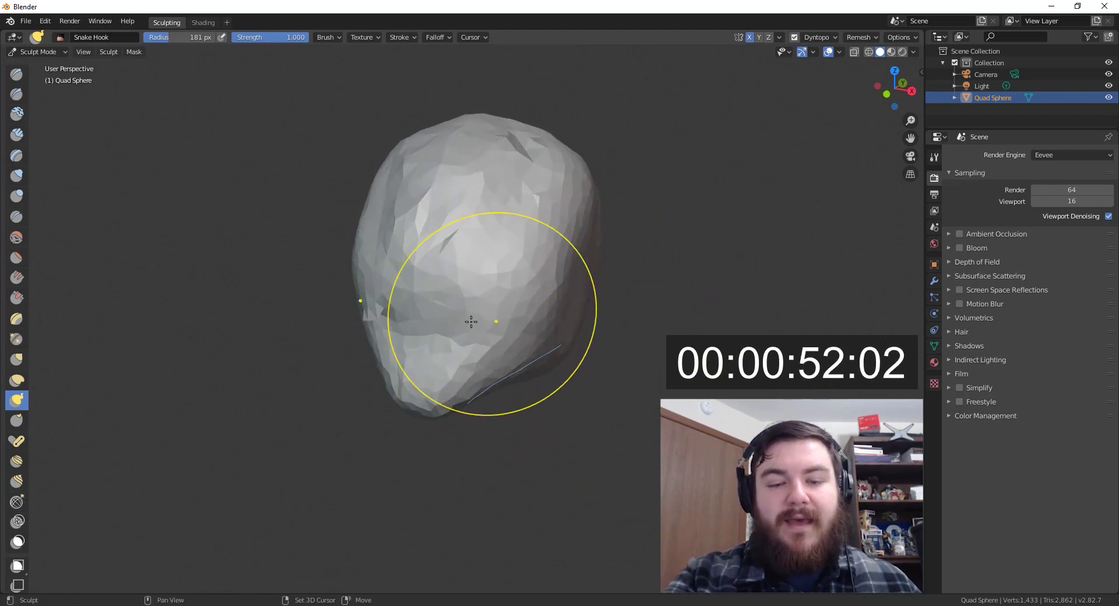
{"action": "mouse_move", "coordinate": [468, 321]}
{"action": "left_mouse_down", "text": "shift"}
{"action": "mouse_move", "coordinate": [511, 175]}
{"action": "mouse_move", "coordinate": [504, 193]}
{"action": "left_mouse_up", "text": "shift"}
{"action": "middle_click_drag", "start_coordinate": [629, 211], "coordinate": [518, 245]}
{"action": "mouse_move", "coordinate": [518, 245]}
{"action": "left_mouse_down", "text": "shift"}
{"action": "mouse_move", "coordinate": [485, 177]}
{"action": "mouse_move", "coordinate": [574, 247]}
{"action": "left_mouse_up", "text": "shift"}
{"action": "middle_click_drag", "start_coordinate": [653, 300], "coordinate": [627, 242]}
{"action": "mouse_move", "coordinate": [551, 239]}
{"action": "left_mouse_down", "text": "shift"}
{"action": "mouse_move", "coordinate": [524, 309]}
{"action": "mouse_move", "coordinate": [588, 288]}
{"action": "left_mouse_up", "text": "shift"}
{"action": "middle_click_drag", "start_coordinate": [599, 290], "coordinate": [525, 361]}
{"action": "middle_click_drag", "start_coordinate": [616, 341], "coordinate": [525, 341]}
{"action": "mouse_move", "coordinate": [412, 349]}
{"action": "middle_mouse_down"}
{"action": "mouse_move", "coordinate": [626, 360]}
{"action": "mouse_move", "coordinate": [487, 345]}
{"action": "middle_mouse_up"}
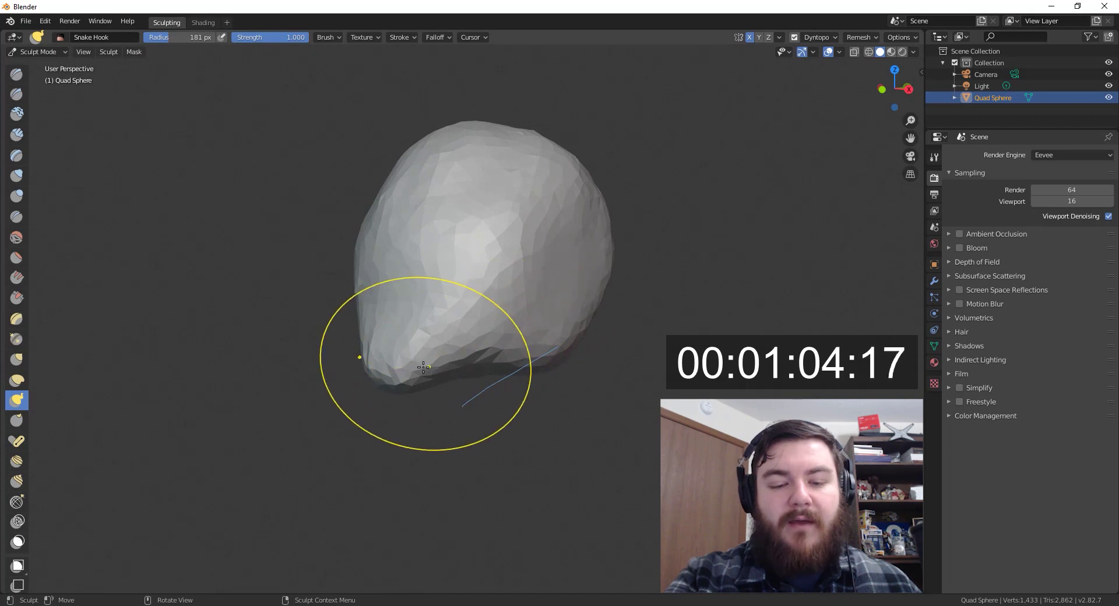
Reshape the jaw and the underside of the head with Snake Hook strokes
{"action": "mouse_move", "coordinate": [445, 352]}
{"action": "left_mouse_down"}
{"action": "mouse_move", "coordinate": [463, 365]}
{"action": "mouse_move", "coordinate": [518, 363]}
{"action": "left_mouse_up"}
{"action": "mouse_move", "coordinate": [549, 336]}
{"action": "middle_mouse_down"}
{"action": "mouse_move", "coordinate": [582, 342]}
{"action": "mouse_move", "coordinate": [569, 305]}
{"action": "mouse_move", "coordinate": [592, 330]}
{"action": "middle_mouse_up"}
{"action": "left_click_drag", "start_coordinate": [517, 309], "coordinate": [525, 324]}
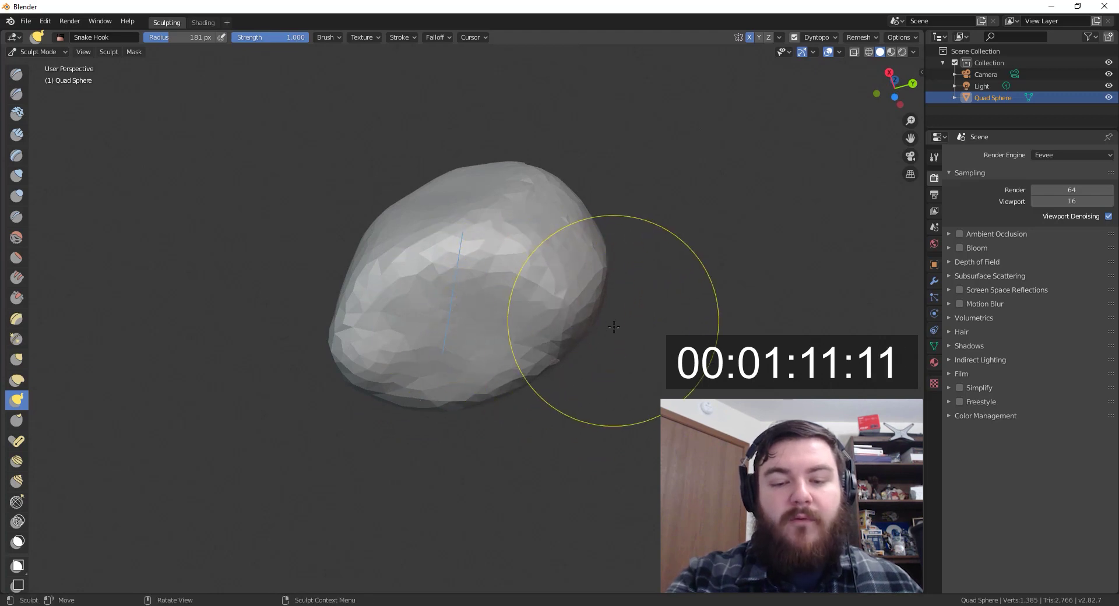
{"action": "mouse_move", "coordinate": [611, 316]}
{"action": "middle_mouse_down"}
{"action": "mouse_move", "coordinate": [654, 379]}
{"action": "mouse_move", "coordinate": [645, 347]}
{"action": "middle_mouse_up"}
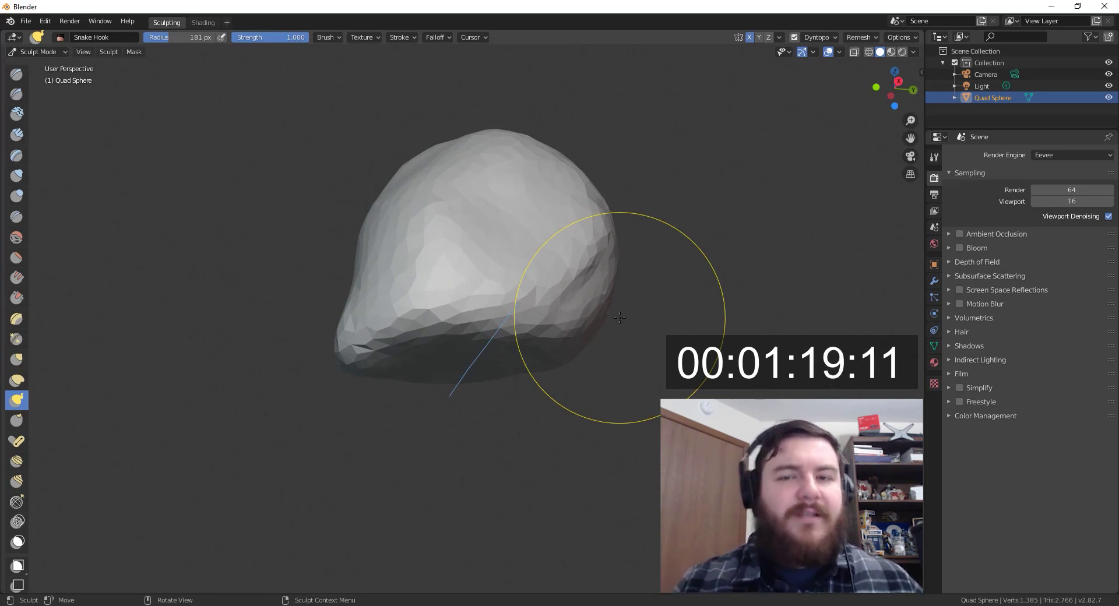
Paint a round mask at a 93 px radius on the rear underside of the head and invert it
{"action": "key", "text": "m"}
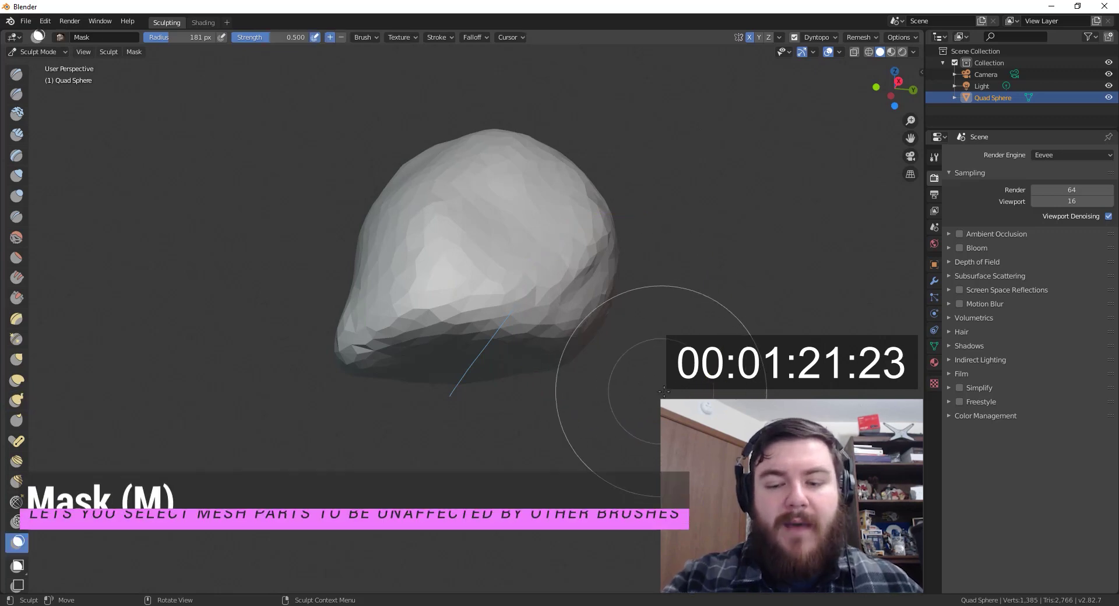
{"action": "middle_click_drag", "start_coordinate": [646, 313], "coordinate": [647, 350]}
{"action": "key", "text": "f"}
{"action": "left_click", "coordinate": [560, 368]}
{"action": "left_click_drag", "start_coordinate": [548, 315], "coordinate": [541, 310]}
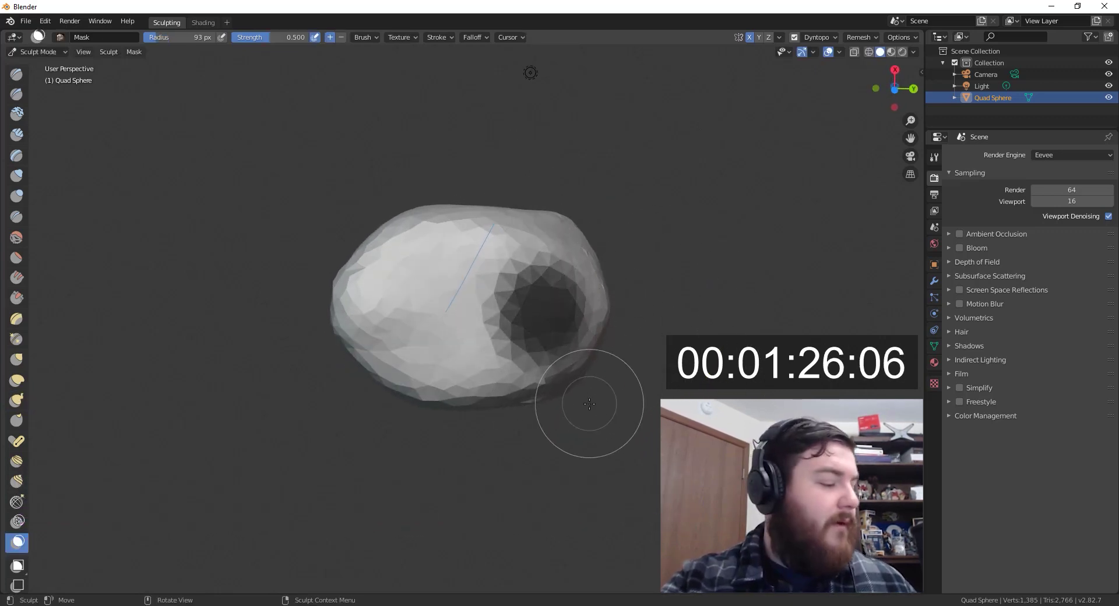
{"action": "key", "text": "ctrl+i"}
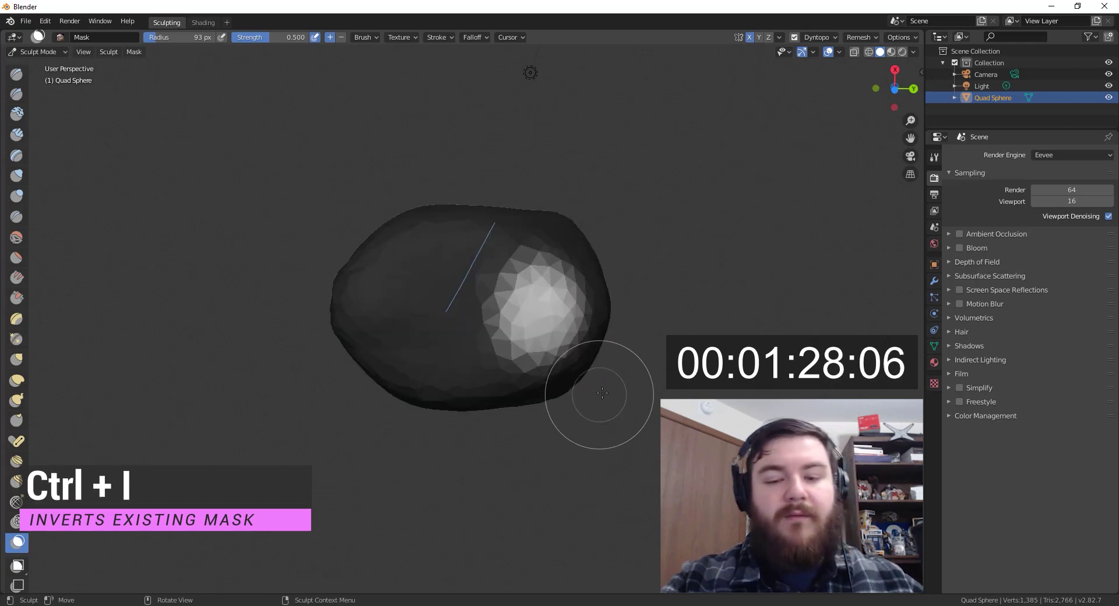
With Snake Hook at a 160 px radius, pull the unmasked patch downward to form the neck
{"action": "key", "text": "k"}
{"action": "middle_click_drag", "start_coordinate": [615, 373], "coordinate": [616, 429]}
{"action": "key", "text": "f"}
{"action": "left_click", "coordinate": [681, 397]}
{"action": "left_click_drag", "start_coordinate": [542, 357], "coordinate": [586, 429]}
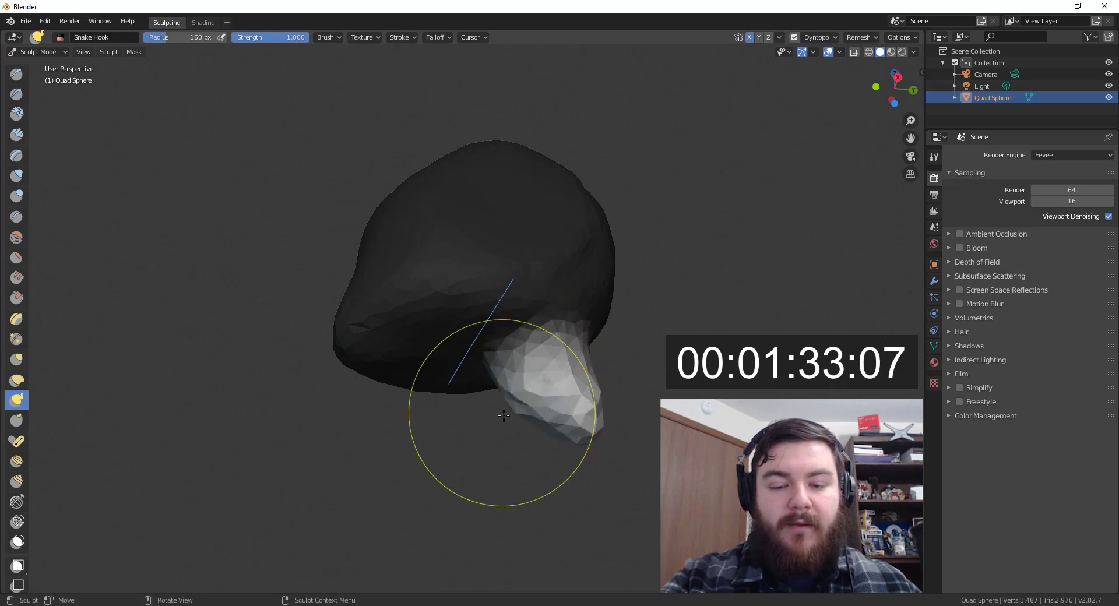
{"action": "mouse_move", "coordinate": [507, 420]}
{"action": "left_mouse_down"}
{"action": "mouse_move", "coordinate": [556, 487]}
{"action": "mouse_move", "coordinate": [610, 434]}
{"action": "left_mouse_up"}
Lengthen and even out the neck from several angles with further Snake Hook strokes
{"action": "middle_click_drag", "start_coordinate": [593, 377], "coordinate": [547, 471]}
{"action": "left_click_drag", "start_coordinate": [547, 471], "coordinate": [542, 464]}
{"action": "mouse_move", "coordinate": [538, 463]}
{"action": "left_mouse_down"}
{"action": "mouse_move", "coordinate": [555, 478]}
{"action": "mouse_move", "coordinate": [567, 466]}
{"action": "left_mouse_up"}
{"action": "middle_click_drag", "start_coordinate": [563, 472], "coordinate": [549, 456]}
{"action": "mouse_move", "coordinate": [550, 456]}
{"action": "left_mouse_down"}
{"action": "mouse_move", "coordinate": [512, 470]}
{"action": "mouse_move", "coordinate": [540, 509]}
{"action": "mouse_move", "coordinate": [589, 474]}
{"action": "left_mouse_up"}
{"action": "middle_click_drag", "start_coordinate": [614, 449], "coordinate": [574, 460]}
{"action": "left_click_drag", "start_coordinate": [574, 460], "coordinate": [590, 447]}
{"action": "middle_click_drag", "start_coordinate": [631, 423], "coordinate": [610, 448]}
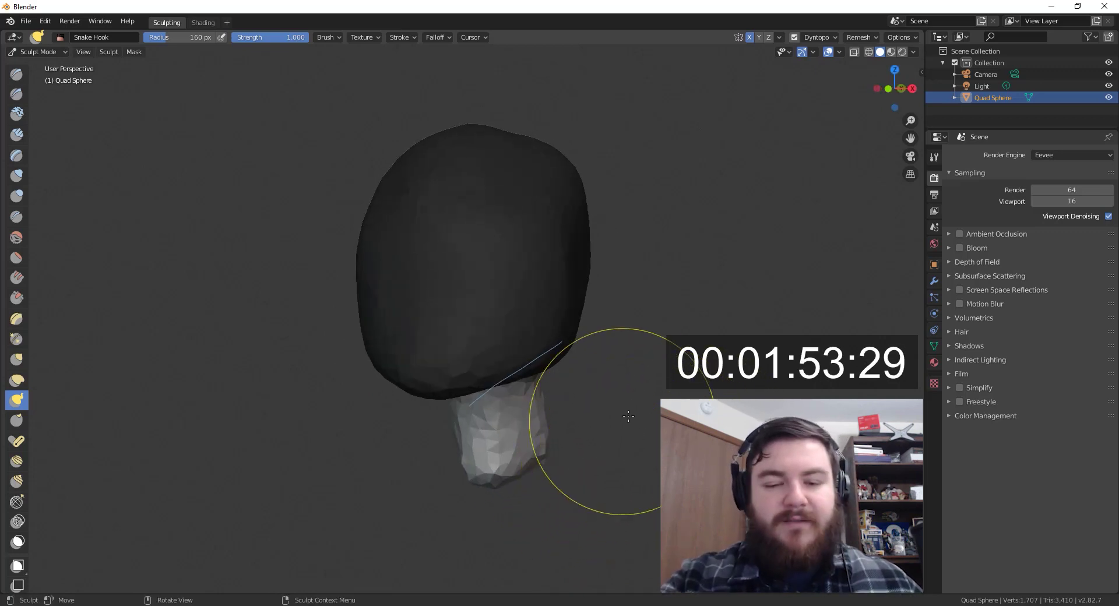
Clear the mask and smooth the back and top of the head
{"action": "key", "text": "alt+m"}
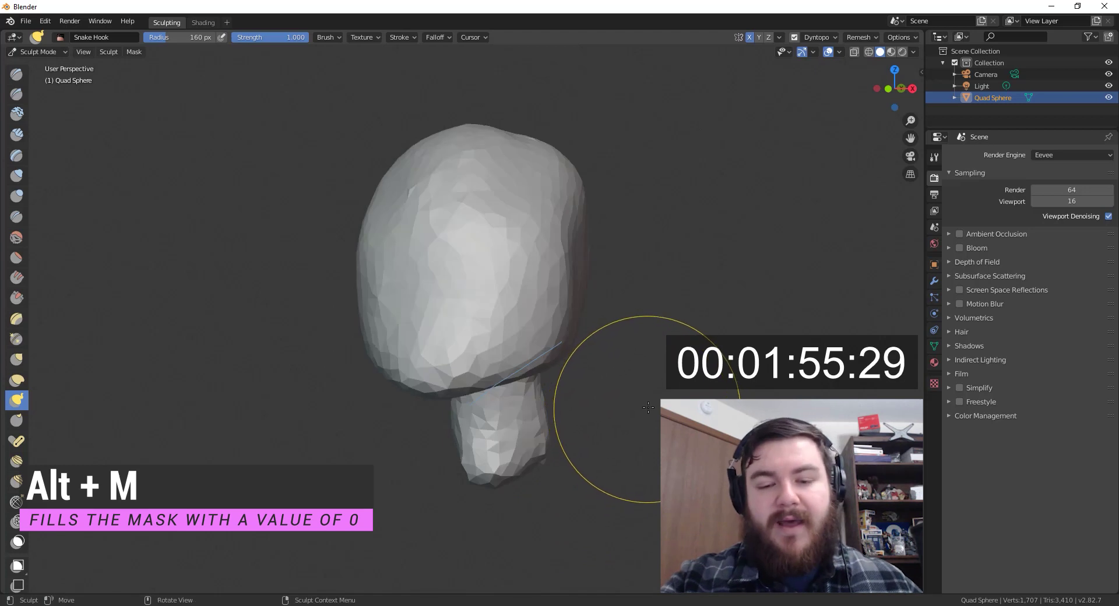
{"action": "mouse_move", "coordinate": [651, 404]}
{"action": "middle_mouse_down"}
{"action": "mouse_move", "coordinate": [569, 392]}
{"action": "mouse_move", "coordinate": [569, 404]}
{"action": "mouse_move", "coordinate": [607, 400]}
{"action": "middle_mouse_up"}
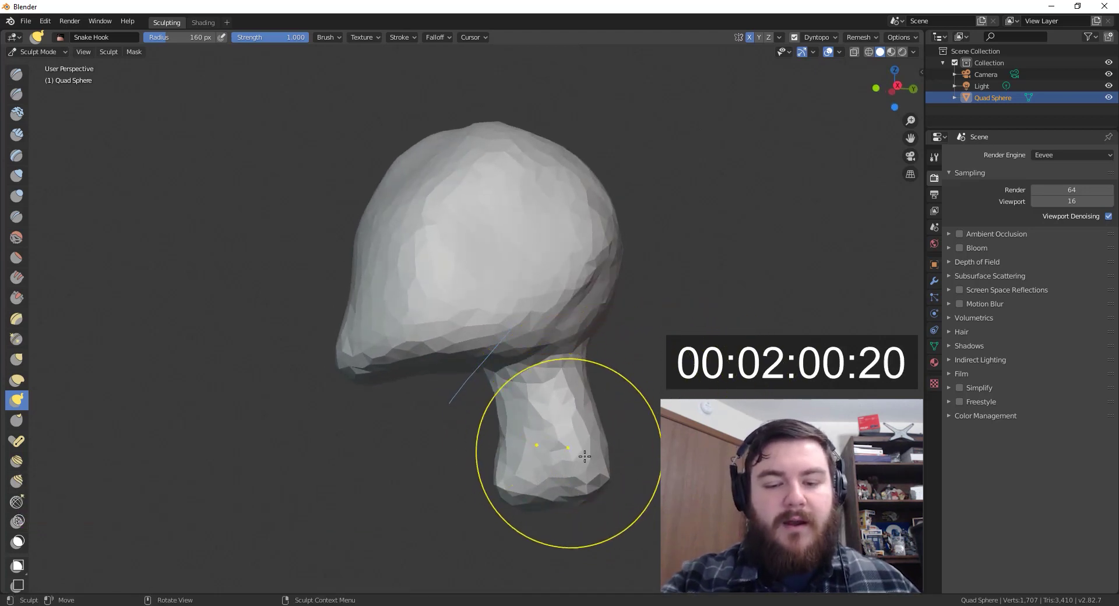
{"action": "mouse_move", "coordinate": [514, 474]}
{"action": "middle_mouse_down"}
{"action": "mouse_move", "coordinate": [524, 491]}
{"action": "mouse_move", "coordinate": [527, 475]}
{"action": "mouse_move", "coordinate": [499, 467]}
{"action": "middle_mouse_up"}
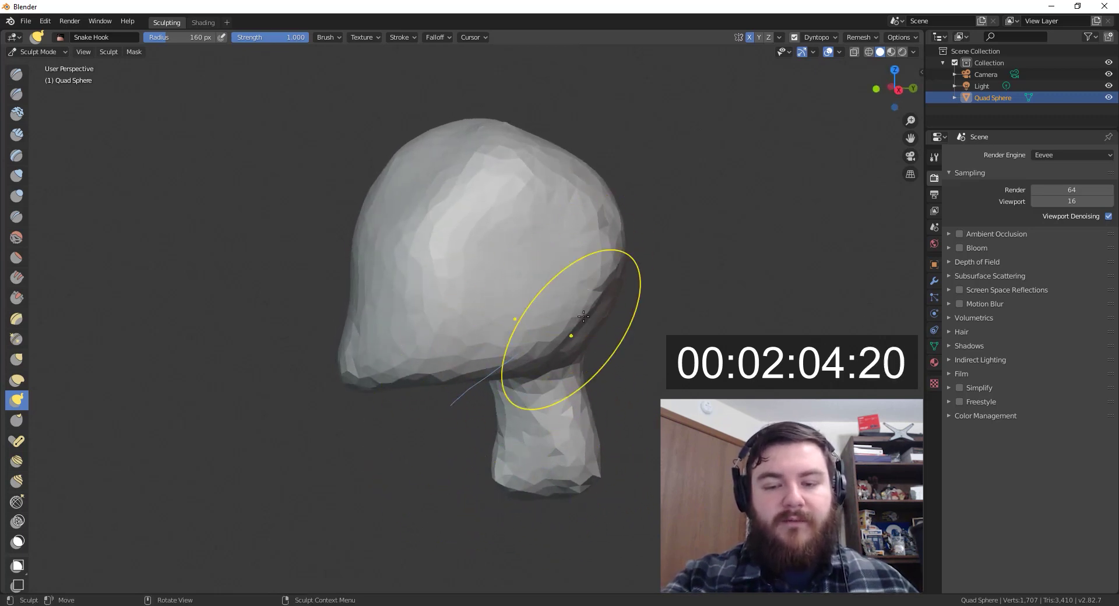
{"action": "mouse_move", "coordinate": [592, 315]}
{"action": "left_mouse_down", "text": "shift"}
{"action": "mouse_move", "coordinate": [615, 265]}
{"action": "mouse_move", "coordinate": [603, 291]}
{"action": "mouse_move", "coordinate": [594, 258]}
{"action": "left_mouse_up", "text": "shift"}
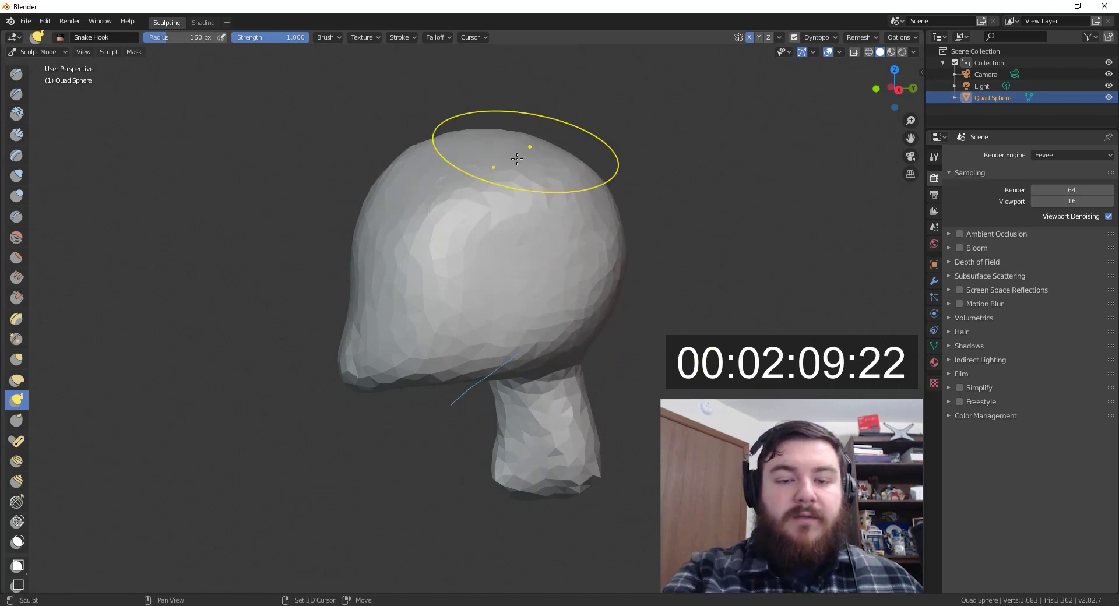
{"action": "middle_click_drag", "start_coordinate": [512, 155], "coordinate": [514, 232]}
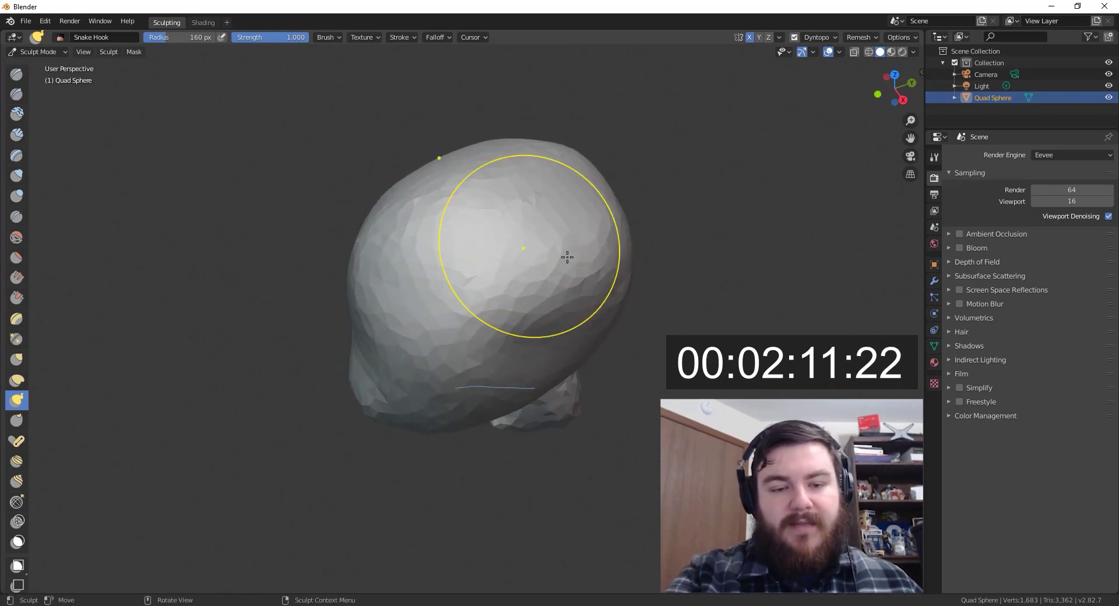
{"action": "middle_click_drag", "start_coordinate": [594, 286], "coordinate": [628, 258]}
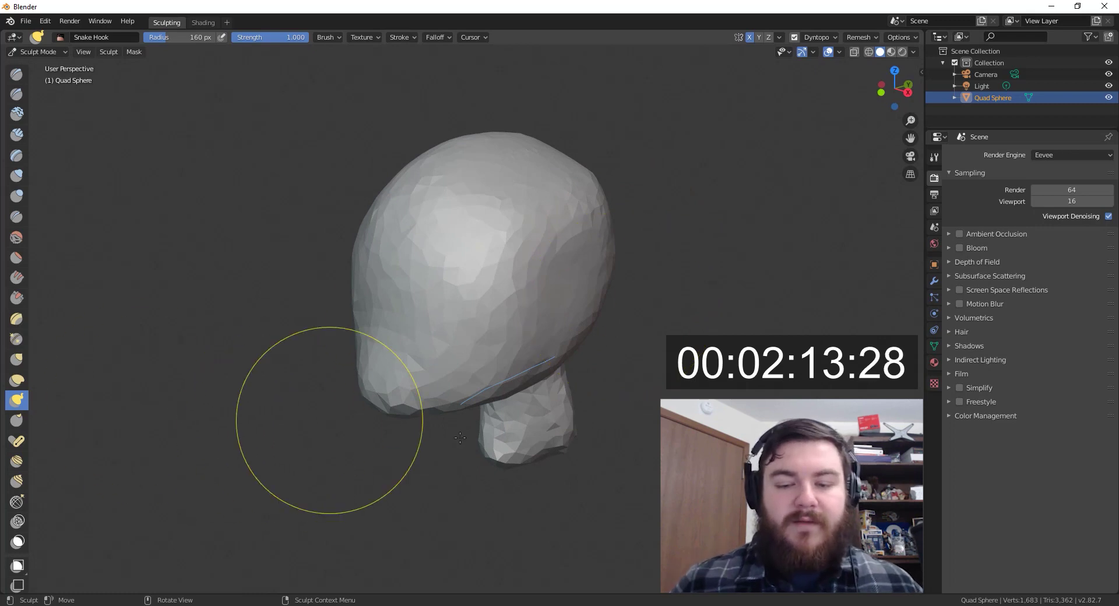
Refine the chin and jawline profile with Snake Hook
{"action": "left_click", "coordinate": [356, 453]}
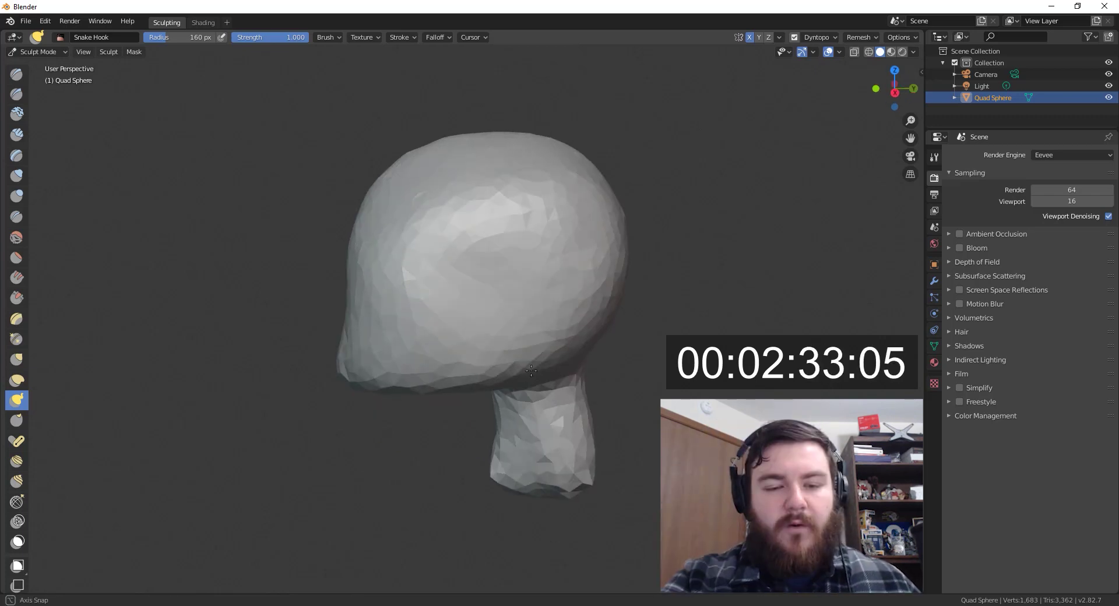
{"action": "middle_click_drag", "start_coordinate": [513, 349], "coordinate": [539, 356]}
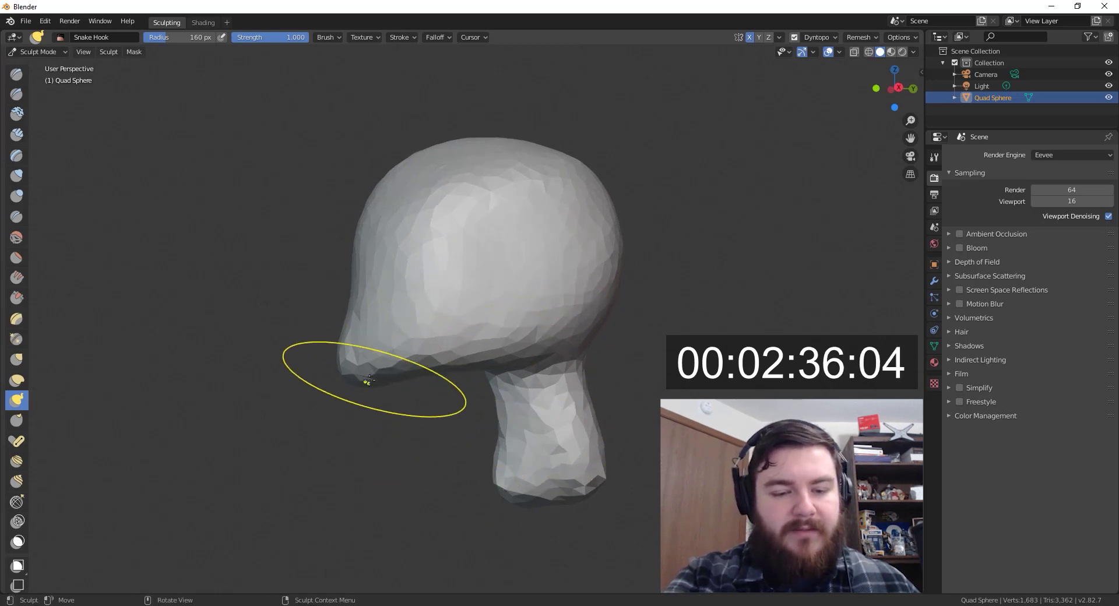
{"action": "mouse_move", "coordinate": [354, 375]}
{"action": "left_mouse_down"}
{"action": "mouse_move", "coordinate": [409, 377]}
{"action": "mouse_move", "coordinate": [474, 349]}
{"action": "left_mouse_up"}
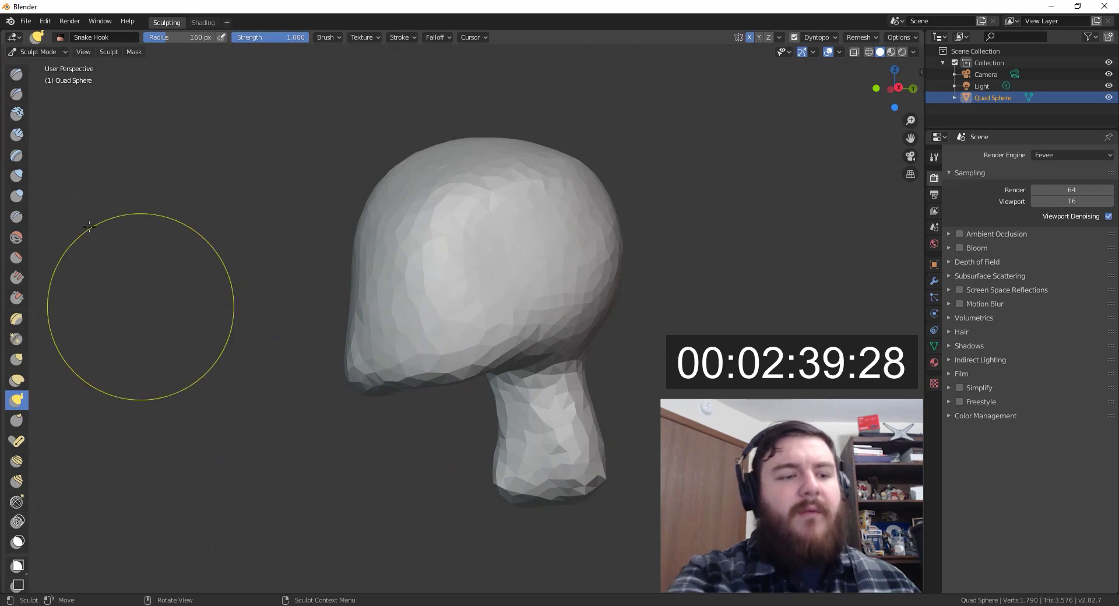
With Clay Strips at a 43 px radius, build up a vertical strip at the back of the jaw
{"action": "left_click", "coordinate": [17, 135]}
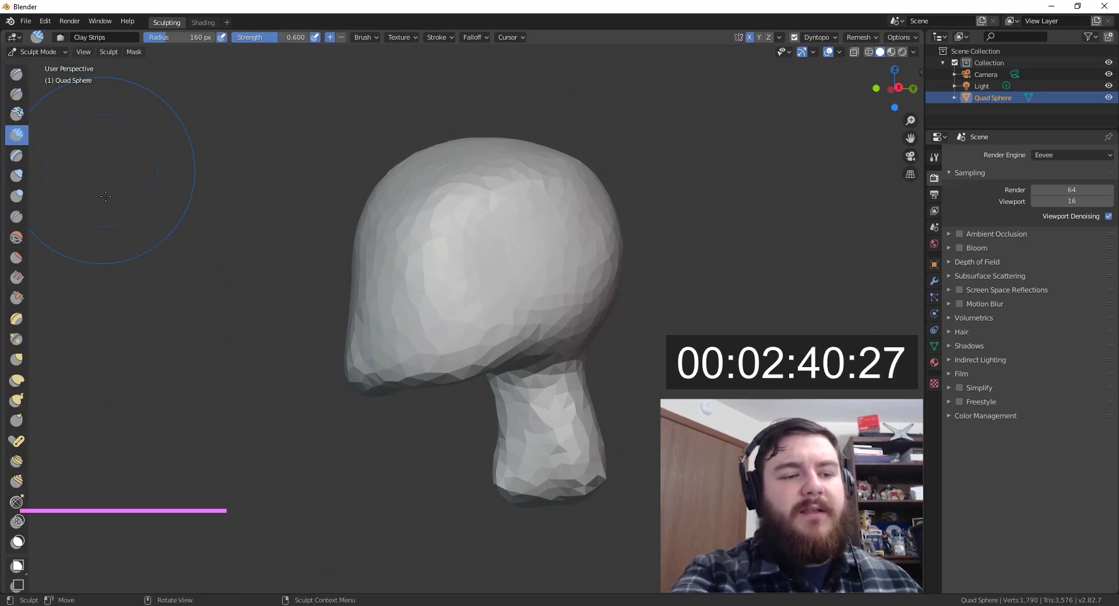
{"action": "key", "text": "f"}
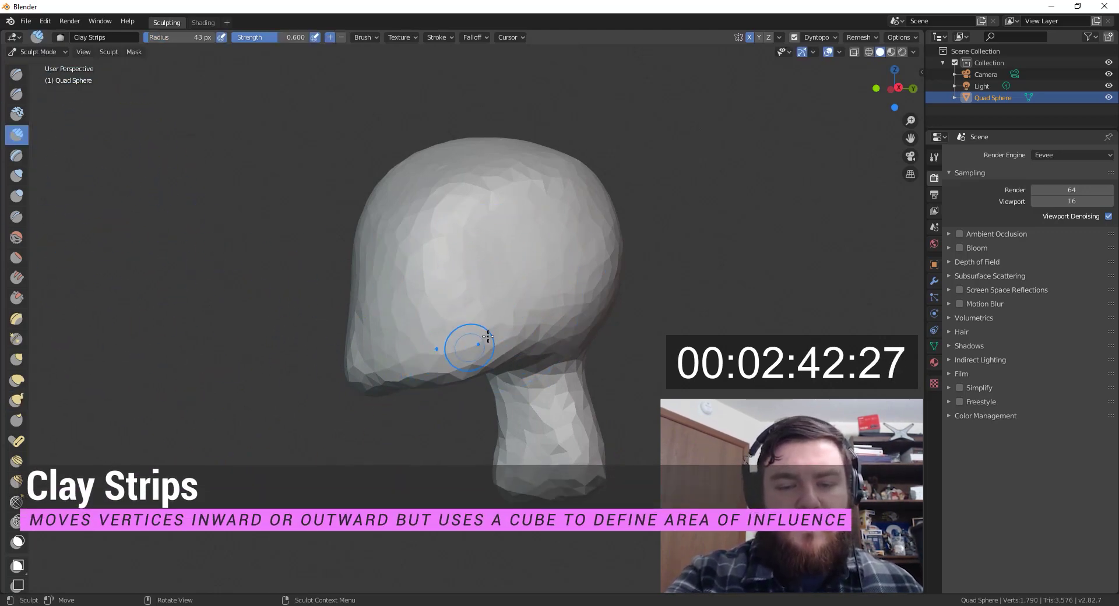
{"action": "left_click_drag", "start_coordinate": [492, 333], "coordinate": [489, 282]}
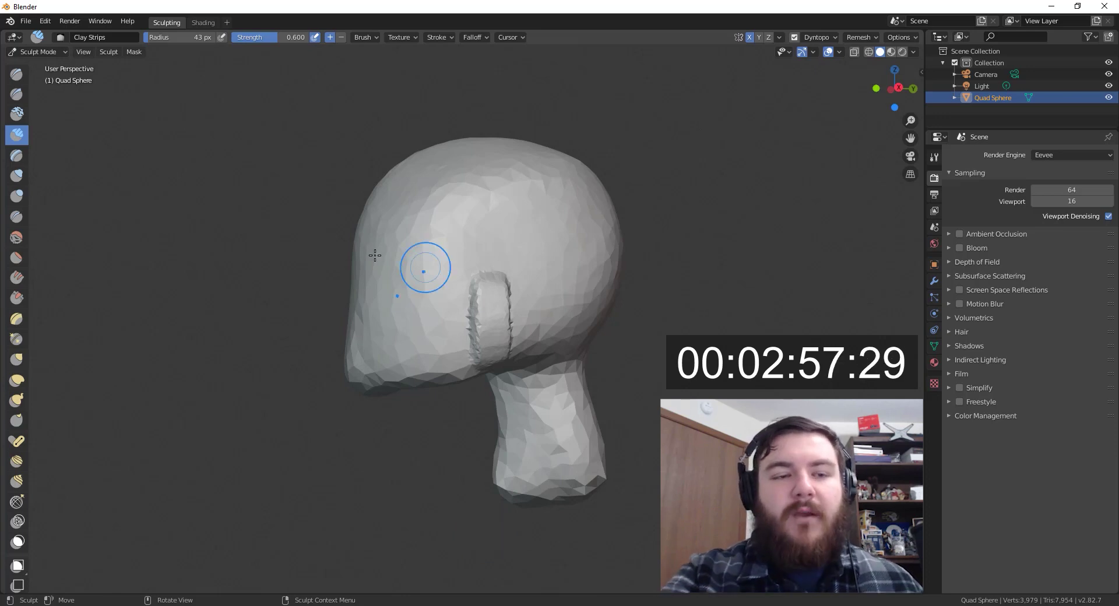
Extend the Clay Strips build-up along the jawline to the chin and blend it into the head
{"action": "middle_click_drag", "start_coordinate": [222, 69], "coordinate": [432, 290]}
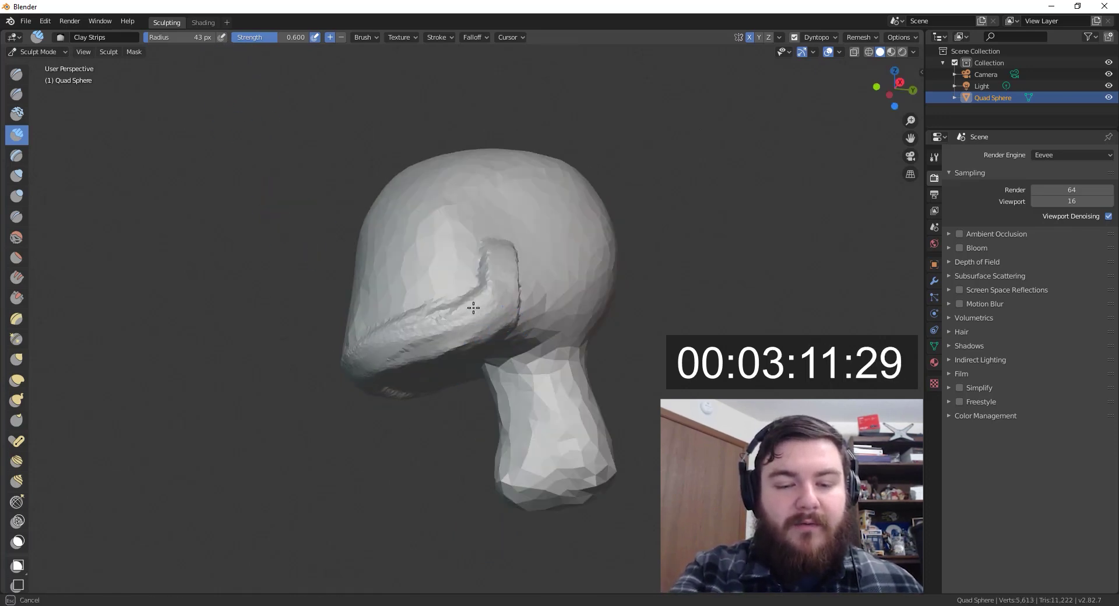
{"action": "left_click_drag", "start_coordinate": [409, 336], "coordinate": [489, 315]}
{"action": "middle_click_drag", "start_coordinate": [492, 314], "coordinate": [495, 335]}
{"action": "left_click_drag", "start_coordinate": [506, 335], "coordinate": [464, 327]}
{"action": "left_click_drag", "start_coordinate": [464, 327], "coordinate": [408, 349]}
{"action": "mouse_move", "coordinate": [489, 344]}
{"action": "middle_mouse_down"}
{"action": "mouse_move", "coordinate": [453, 355]}
{"action": "mouse_move", "coordinate": [479, 299]}
{"action": "middle_mouse_up"}
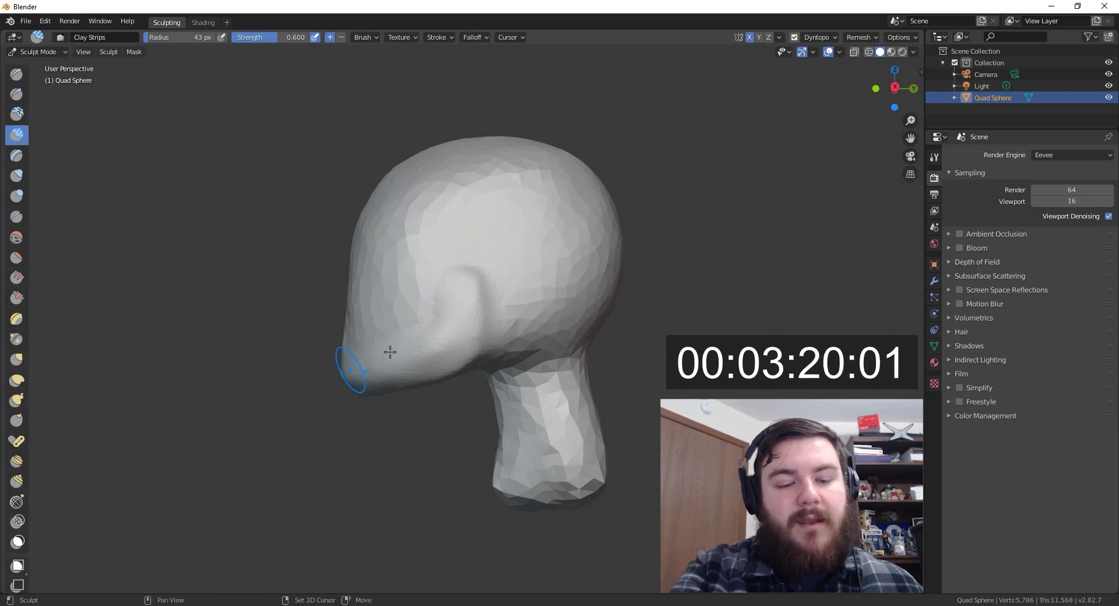
With Grab at a 155 px radius, push the sides of the head inward and smooth the front of the chin
{"action": "mouse_move", "coordinate": [399, 354]}
{"action": "middle_mouse_down"}
{"action": "mouse_move", "coordinate": [481, 362]}
{"action": "mouse_move", "coordinate": [431, 369]}
{"action": "mouse_move", "coordinate": [457, 445]}
{"action": "middle_mouse_up"}
{"action": "key", "text": "g"}
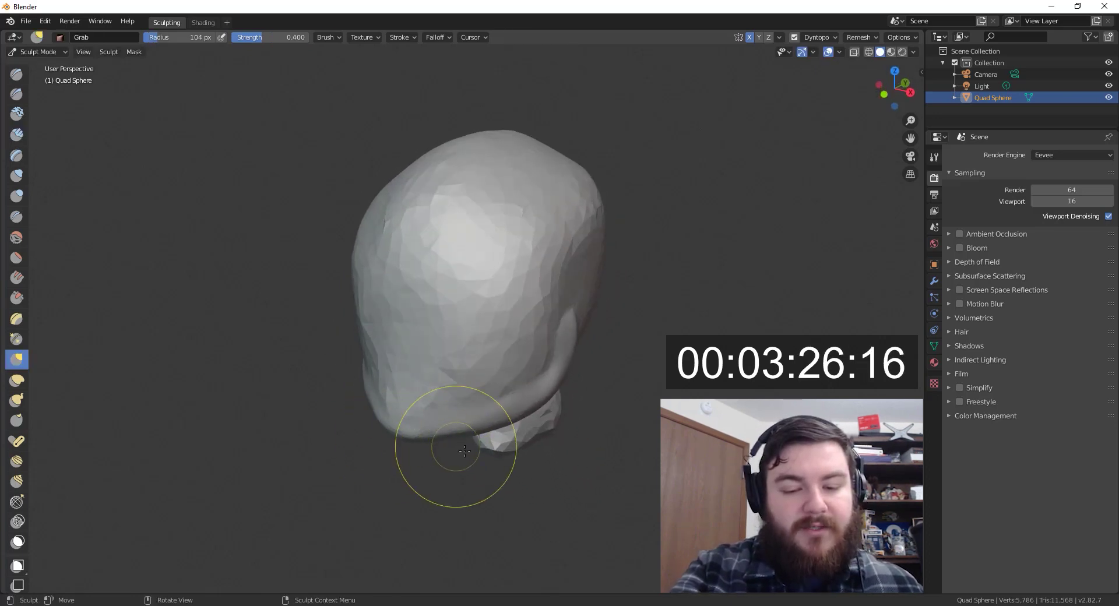
{"action": "mouse_move", "coordinate": [464, 451]}
{"action": "middle_mouse_down"}
{"action": "mouse_move", "coordinate": [529, 438]}
{"action": "mouse_move", "coordinate": [539, 448]}
{"action": "middle_mouse_up"}
{"action": "key", "text": "f"}
{"action": "left_click", "coordinate": [642, 443]}
{"action": "mouse_move", "coordinate": [640, 443]}
{"action": "middle_mouse_down"}
{"action": "mouse_move", "coordinate": [562, 349]}
{"action": "mouse_move", "coordinate": [574, 326]}
{"action": "middle_mouse_up"}
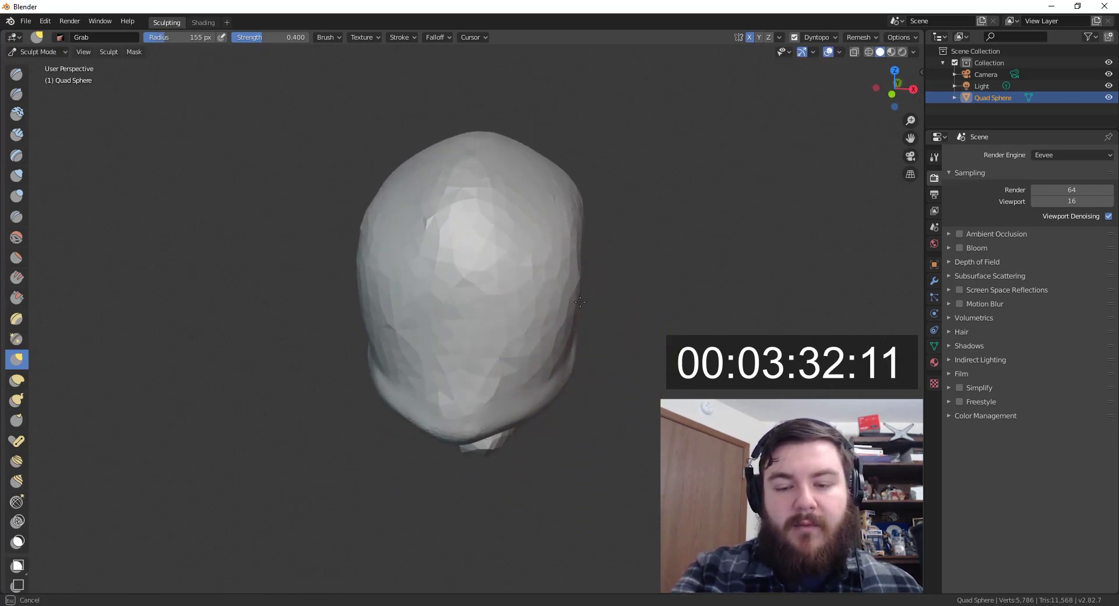
{"action": "left_click_drag", "start_coordinate": [574, 285], "coordinate": [550, 279]}
{"action": "left_click_drag", "start_coordinate": [508, 398], "coordinate": [474, 422], "text": "shift"}
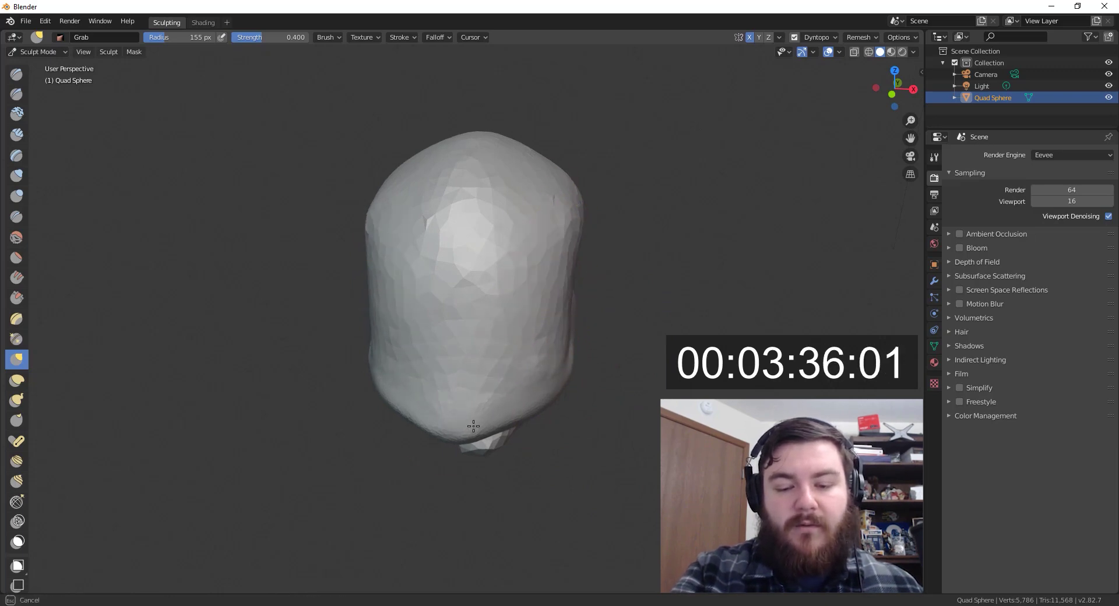
{"action": "mouse_move", "coordinate": [582, 342]}
{"action": "middle_mouse_down"}
{"action": "mouse_move", "coordinate": [487, 338]}
{"action": "mouse_move", "coordinate": [649, 296]}
{"action": "mouse_move", "coordinate": [558, 306]}
{"action": "middle_mouse_up"}
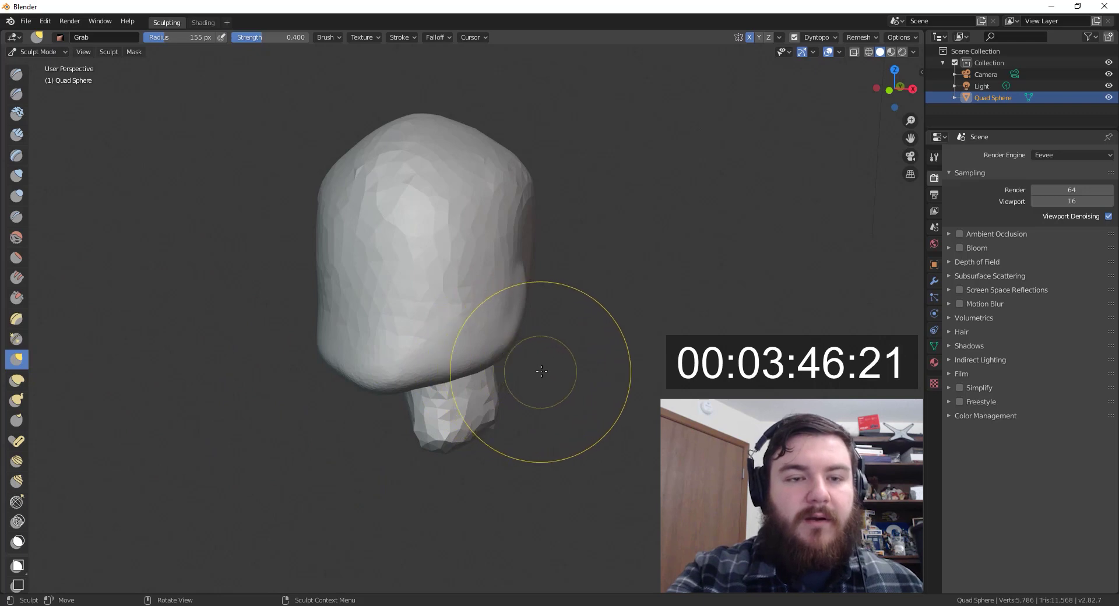
Annotate short horizontal guide lines across the face at the hairline, brow and nose base, with placement set to Surface
{"action": "middle_click_drag", "start_coordinate": [541, 371], "coordinate": [567, 368]}
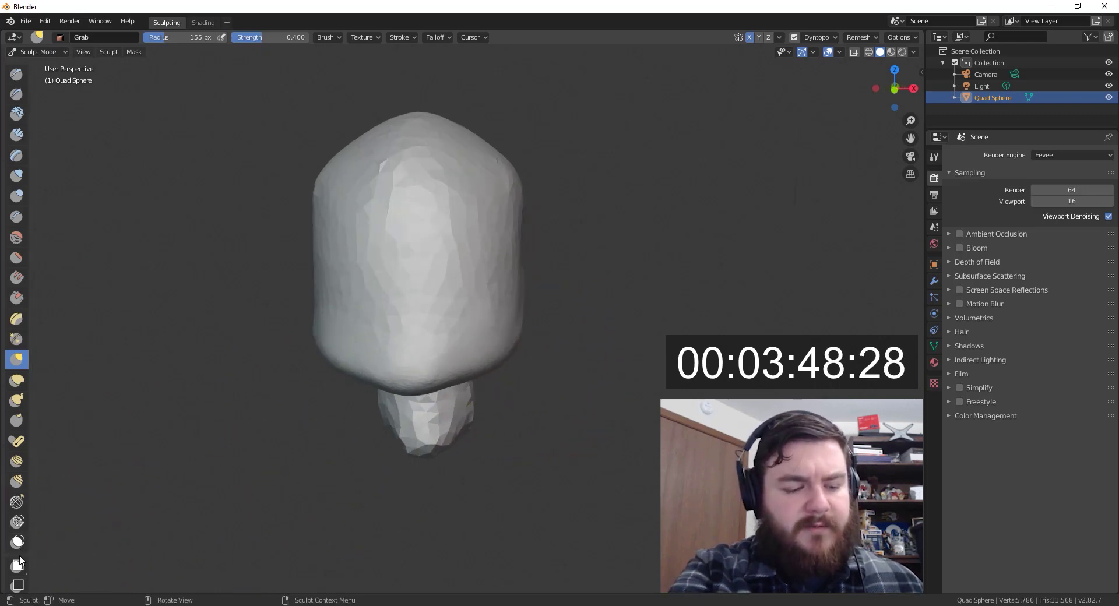
{"action": "middle_click_drag", "start_coordinate": [25, 533], "coordinate": [40, 406]}
{"action": "scroll", "coordinate": [24, 408], "scroll_direction": "down", "scroll_amount": 2}
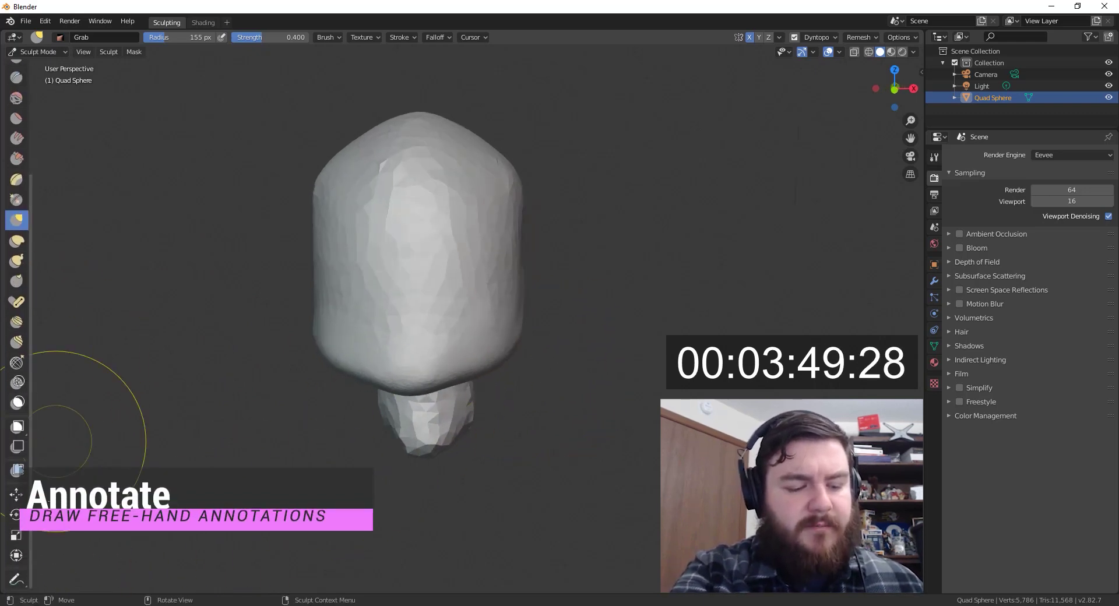
{"action": "left_click", "coordinate": [17, 579]}
{"action": "left_click", "coordinate": [285, 37]}
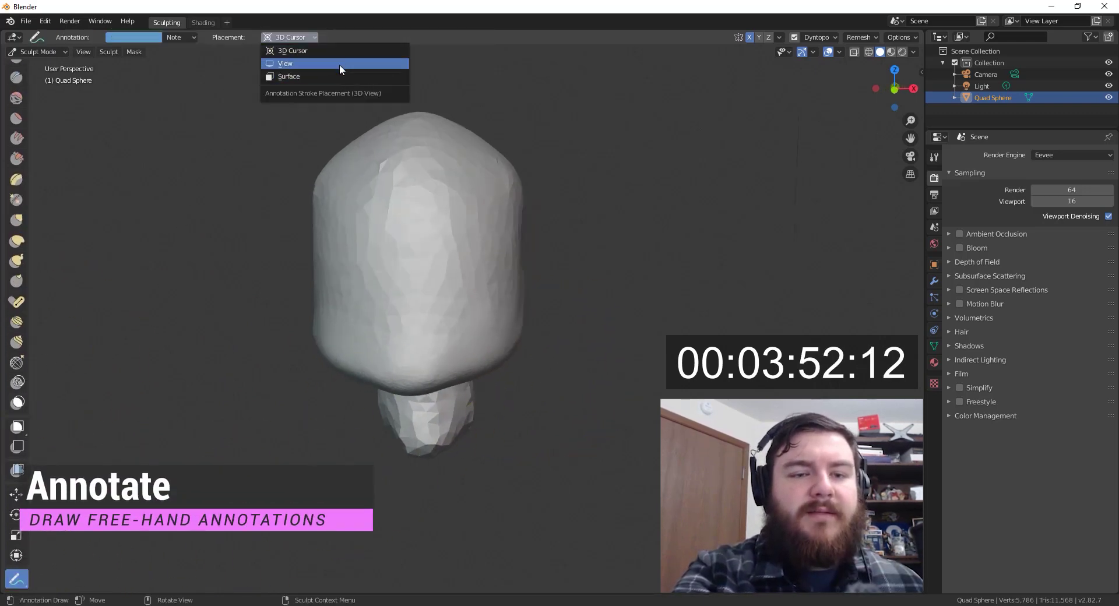
{"action": "left_click", "coordinate": [337, 77]}
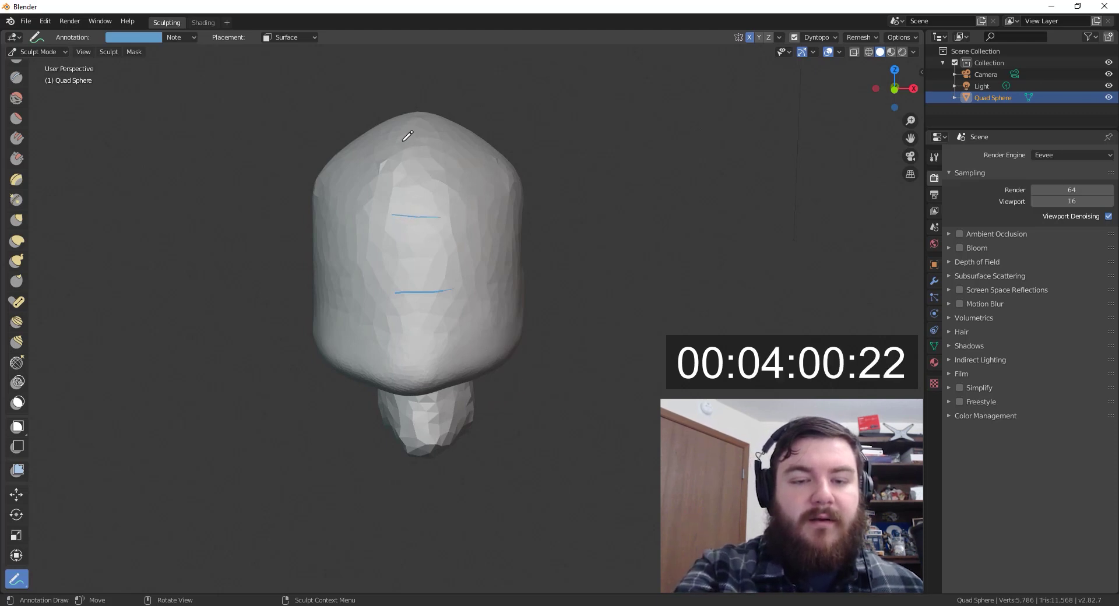
Round out the upper corners of the skull with Grab at a 155 px radius
{"action": "mouse_move", "coordinate": [522, 299]}
{"action": "middle_mouse_down"}
{"action": "mouse_move", "coordinate": [507, 292]}
{"action": "mouse_move", "coordinate": [545, 299]}
{"action": "middle_mouse_up"}
{"action": "key", "text": "g"}
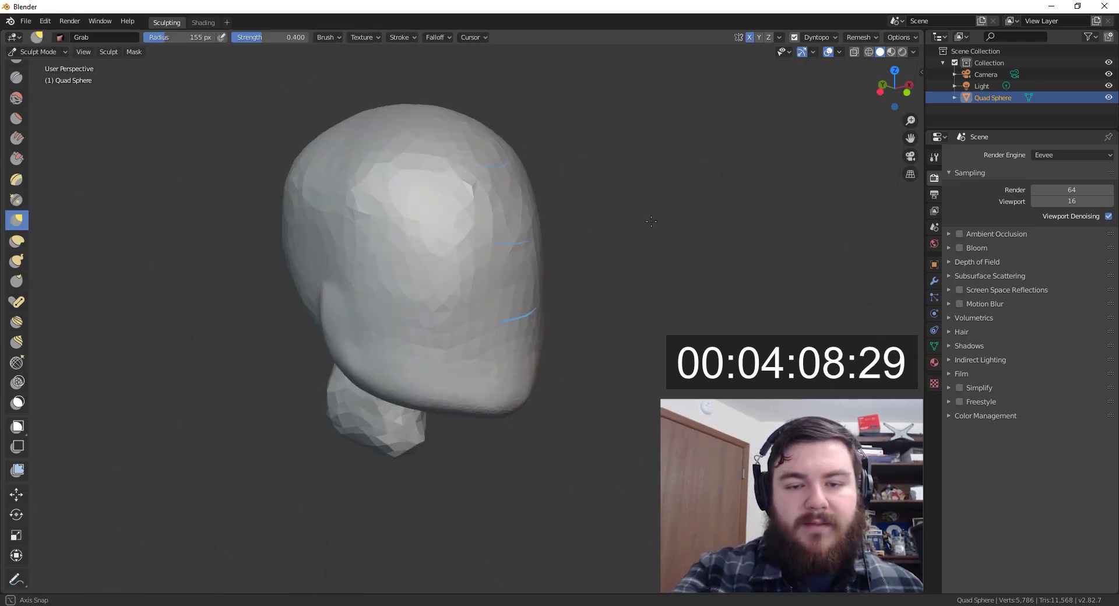
{"action": "middle_click_drag", "start_coordinate": [542, 221], "coordinate": [582, 212]}
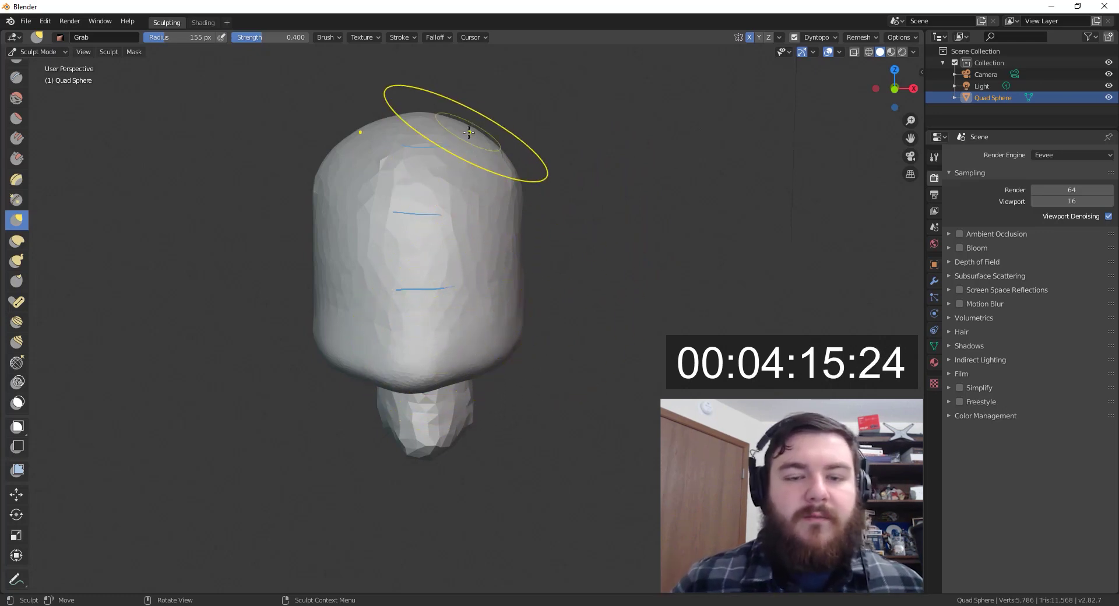
{"action": "left_click_drag", "start_coordinate": [437, 163], "coordinate": [450, 151]}
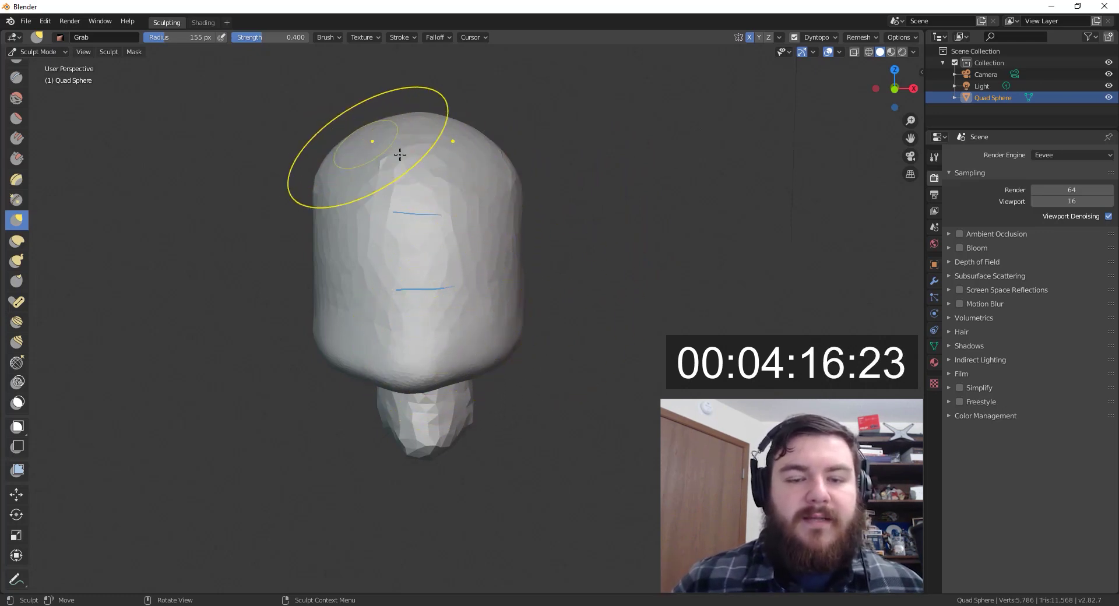
Try to carve the eye sockets between the guide lines with Clay Strips at a 74 px radius
{"action": "scroll", "coordinate": [16, 140], "scroll_direction": "up", "scroll_amount": 5}
{"action": "left_click", "coordinate": [16, 134]}
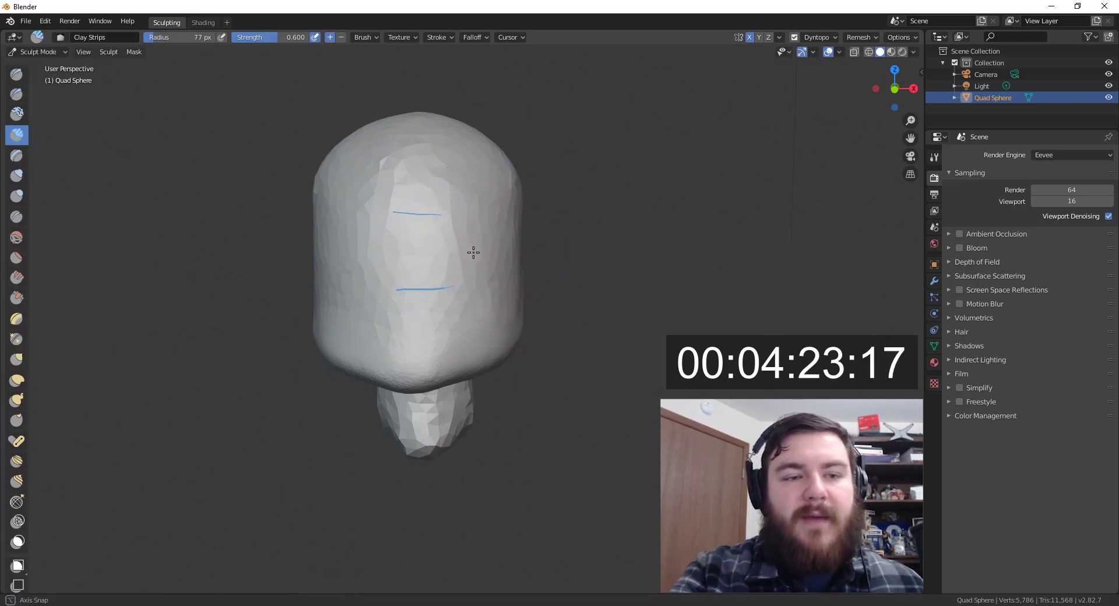
{"action": "middle_click_drag", "start_coordinate": [474, 252], "coordinate": [461, 261]}
{"action": "key", "text": "f"}
{"action": "left_click", "coordinate": [457, 257]}
{"action": "key", "text": "f"}
{"action": "left_click", "coordinate": [453, 303]}
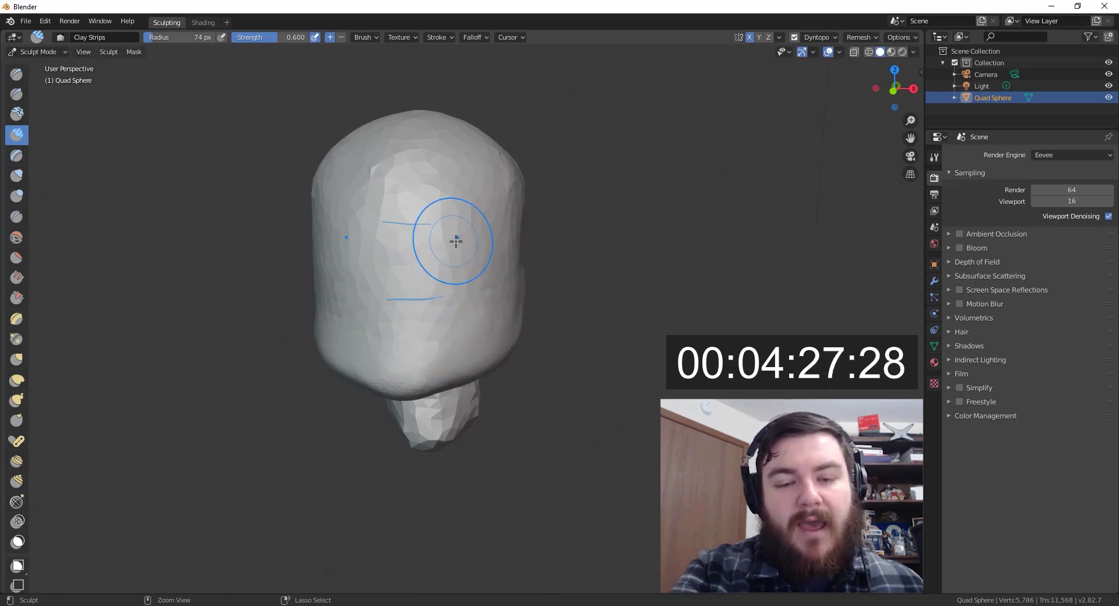
{"action": "left_click_drag", "start_coordinate": [449, 244], "coordinate": [460, 244], "text": "ctrl"}
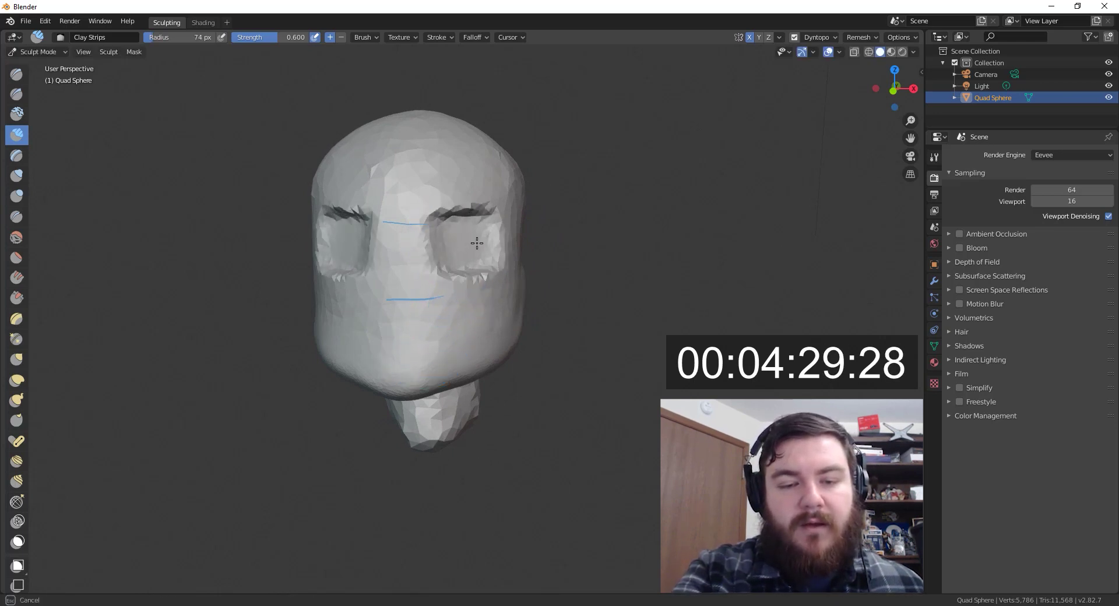
{"action": "mouse_move", "coordinate": [507, 283]}
{"action": "middle_mouse_down"}
{"action": "mouse_move", "coordinate": [457, 267]}
{"action": "mouse_move", "coordinate": [499, 270]}
{"action": "middle_mouse_up"}
{"action": "key", "text": "ctrl+z"}
{"action": "key", "text": "ctrl+z"}
{"action": "key", "text": "ctrl+z"}
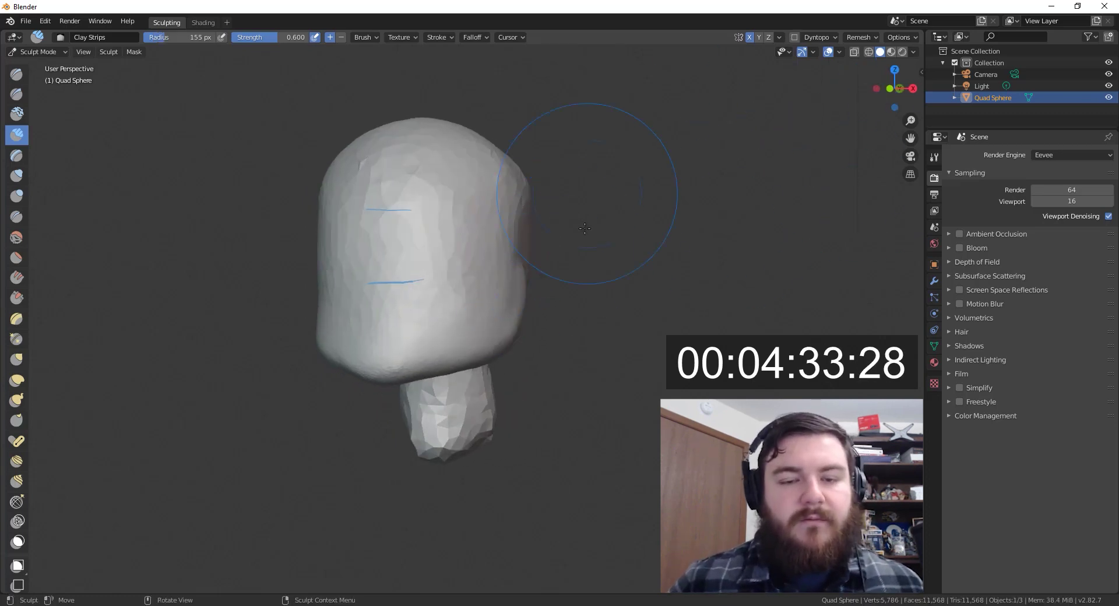
Try to carve larger eye sockets with subtractive Clay Strips at a 94 px radius
{"action": "scroll", "coordinate": [538, 364], "scroll_direction": "up", "scroll_amount": 2}
{"action": "mouse_move", "coordinate": [537, 371]}
{"action": "middle_mouse_down", "text": "shift"}
{"action": "mouse_move", "coordinate": [559, 443]}
{"action": "mouse_move", "coordinate": [587, 471]}
{"action": "middle_mouse_up", "text": "shift"}
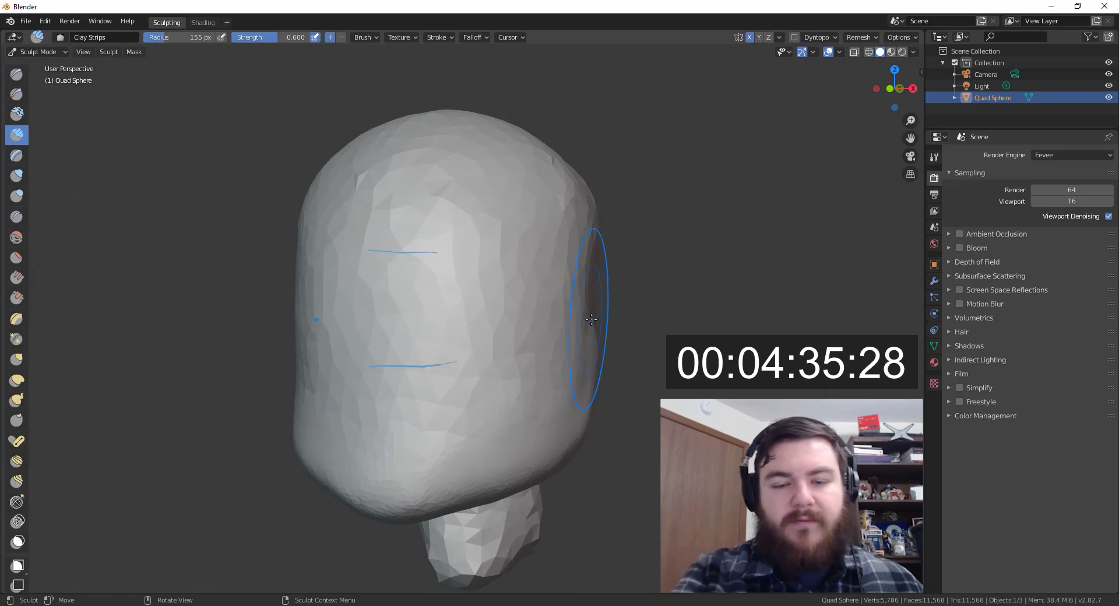
{"action": "mouse_move", "coordinate": [485, 285]}
{"action": "left_mouse_down"}
{"action": "mouse_move", "coordinate": [511, 282]}
{"action": "mouse_move", "coordinate": [505, 293]}
{"action": "left_mouse_up"}
{"action": "key", "text": "f"}
{"action": "left_click", "coordinate": [474, 323]}
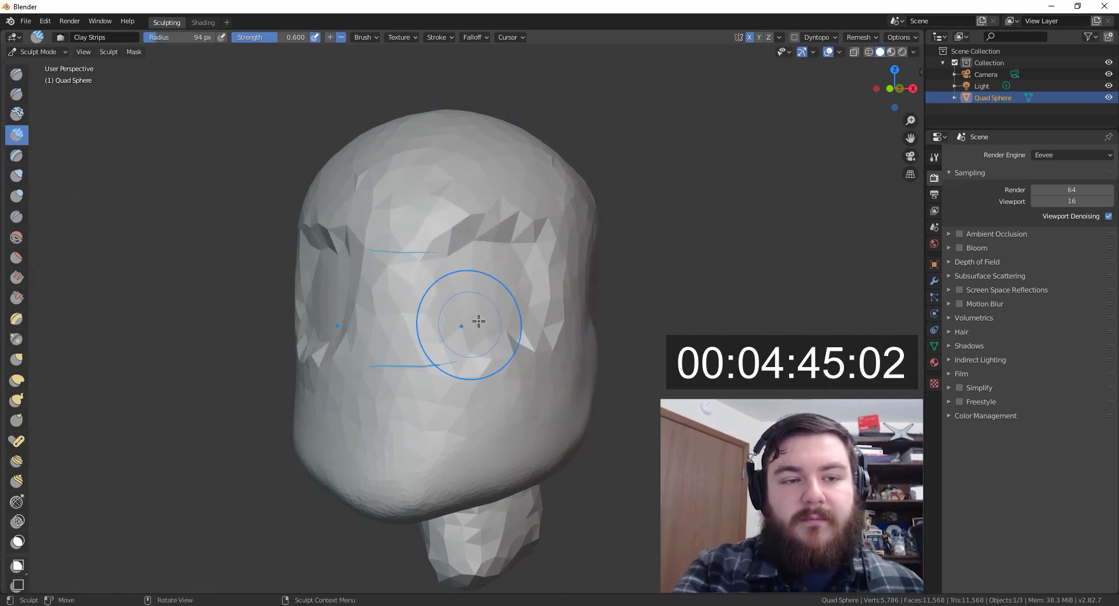
With Dyntopo enabled, carve the eye sockets and brow line using subtractive Clay Strips at a 60 px radius
{"action": "key", "text": "f"}
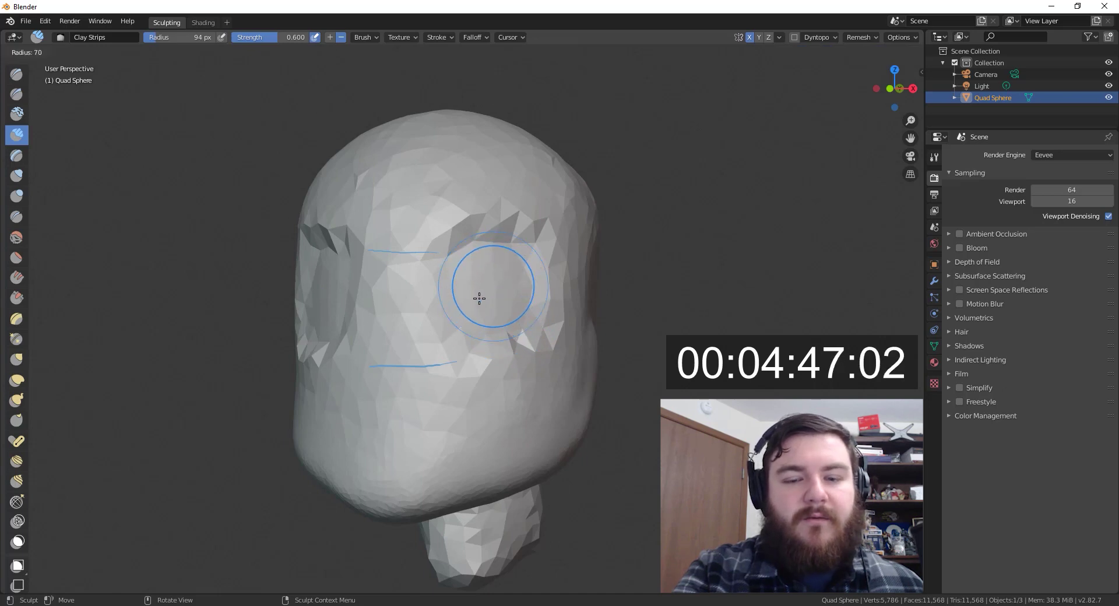
{"action": "left_click", "coordinate": [471, 288]}
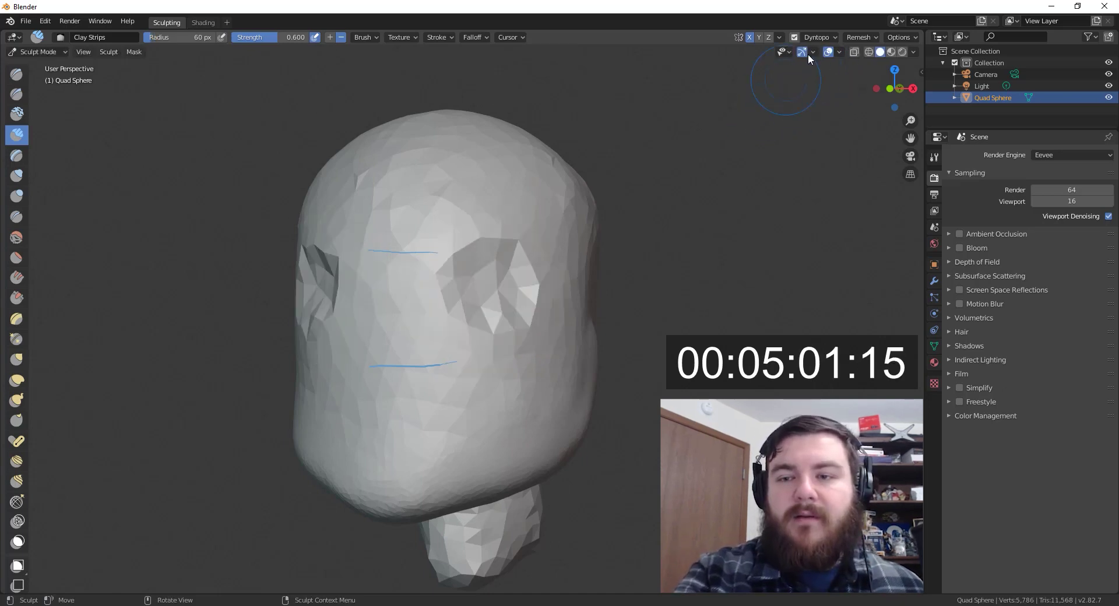
{"action": "left_click_drag", "start_coordinate": [448, 278], "coordinate": [501, 298]}
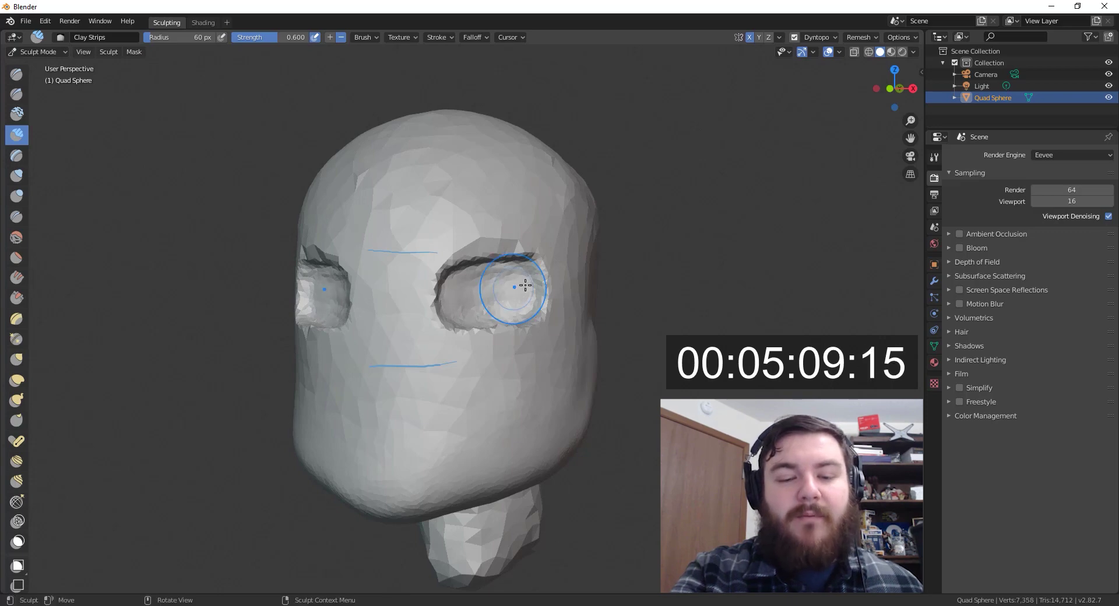
{"action": "mouse_move", "coordinate": [554, 350]}
{"action": "middle_mouse_down"}
{"action": "mouse_move", "coordinate": [550, 357]}
{"action": "mouse_move", "coordinate": [603, 352]}
{"action": "mouse_move", "coordinate": [585, 355]}
{"action": "middle_mouse_up"}
{"action": "mouse_move", "coordinate": [457, 309]}
{"action": "left_mouse_down"}
{"action": "mouse_move", "coordinate": [474, 302]}
{"action": "mouse_move", "coordinate": [544, 320]}
{"action": "left_mouse_up"}
{"action": "middle_click_drag", "start_coordinate": [544, 319], "coordinate": [519, 320]}
{"action": "mouse_move", "coordinate": [519, 320]}
{"action": "left_mouse_down"}
{"action": "mouse_move", "coordinate": [515, 270]}
{"action": "mouse_move", "coordinate": [507, 334]}
{"action": "mouse_move", "coordinate": [497, 335]}
{"action": "mouse_move", "coordinate": [434, 269]}
{"action": "mouse_move", "coordinate": [439, 327]}
{"action": "left_mouse_up"}
{"action": "middle_click_drag", "start_coordinate": [440, 327], "coordinate": [459, 335]}
Build up the nose from the brow to the lower guide line with additive Clay Strips at a 60 px radius
{"action": "left_click_drag", "start_coordinate": [423, 343], "coordinate": [418, 315]}
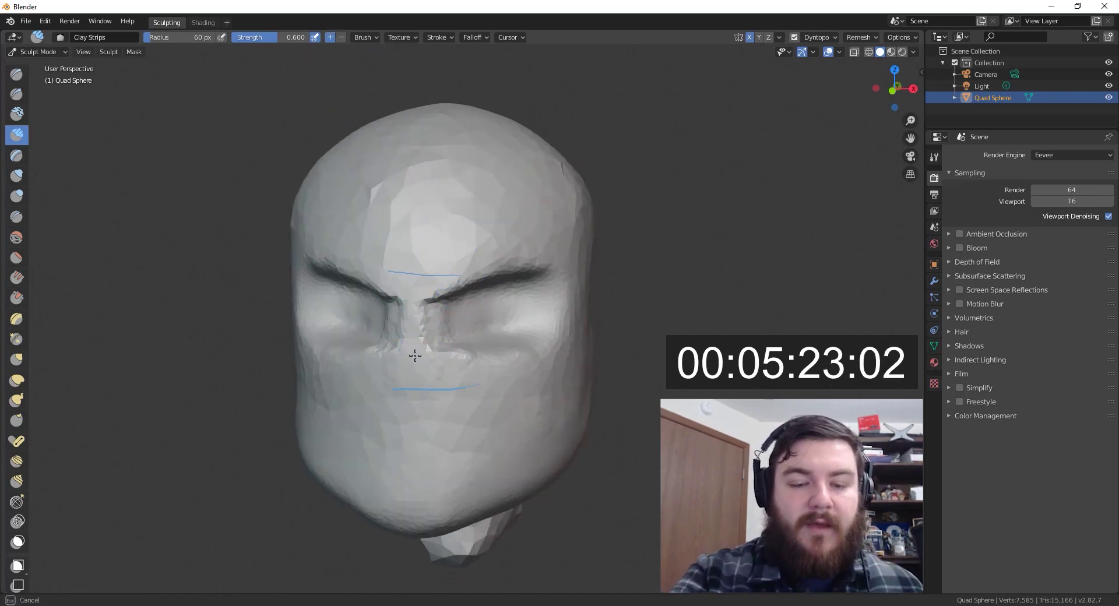
{"action": "left_click_drag", "start_coordinate": [416, 381], "coordinate": [422, 303]}
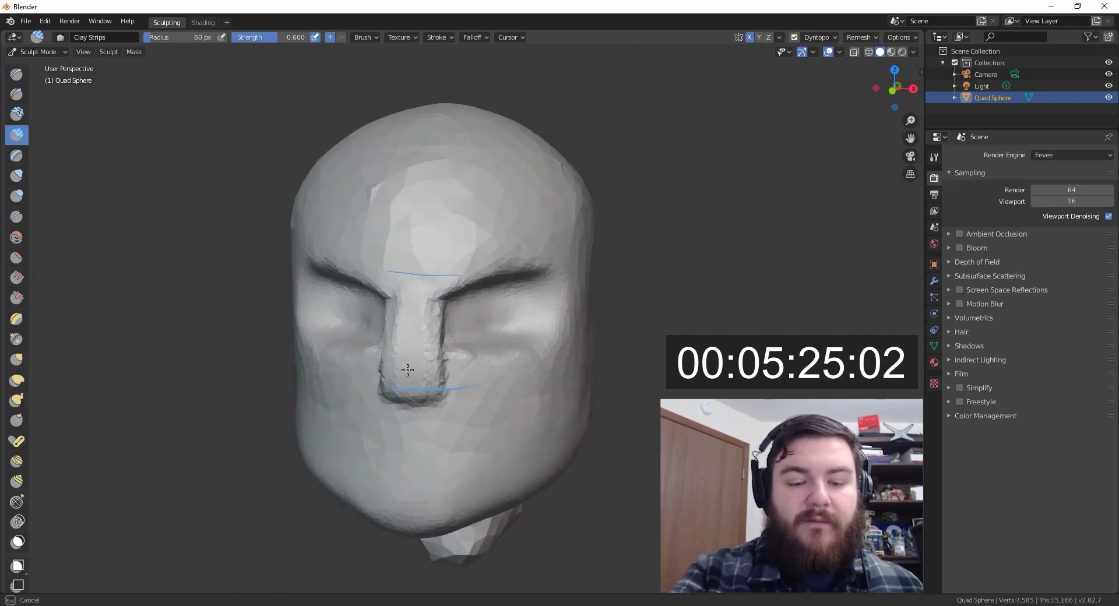
{"action": "left_click_drag", "start_coordinate": [408, 373], "coordinate": [412, 382]}
{"action": "mouse_move", "coordinate": [462, 412]}
{"action": "middle_mouse_down"}
{"action": "mouse_move", "coordinate": [407, 375]}
{"action": "mouse_move", "coordinate": [494, 359]}
{"action": "mouse_move", "coordinate": [467, 352]}
{"action": "mouse_move", "coordinate": [407, 372]}
{"action": "mouse_move", "coordinate": [422, 384]}
{"action": "middle_mouse_up"}
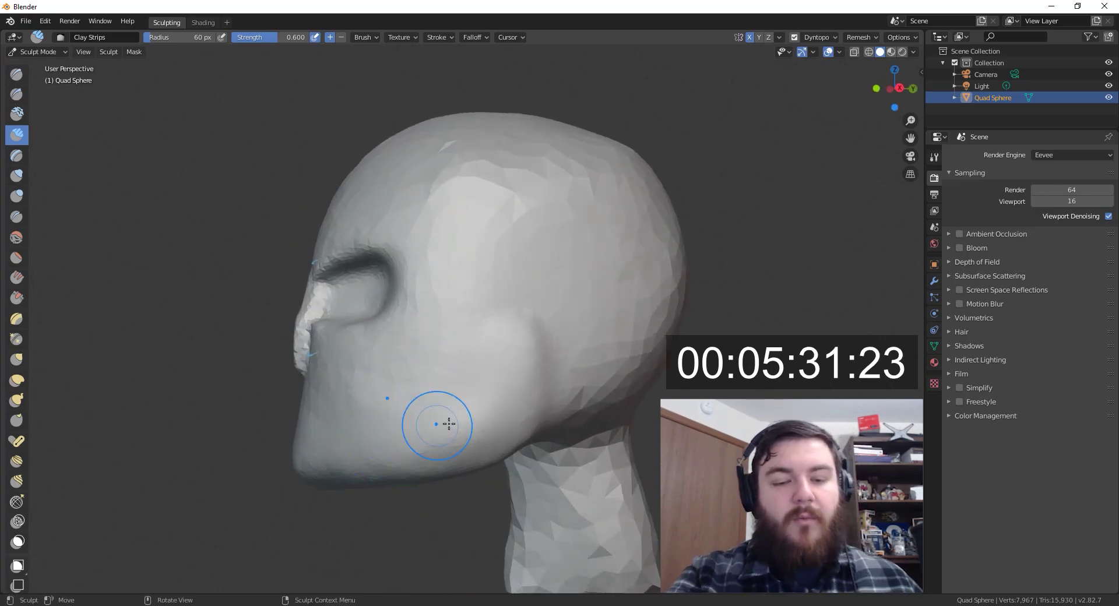
Set the Grab radius to 186 px and sketch a temporary slanted guide line from the chin past the nose, removing it again
{"action": "key", "text": "g"}
{"action": "key", "text": "f"}
{"action": "left_click", "coordinate": [527, 457]}
{"action": "left_click_drag", "start_coordinate": [281, 417], "coordinate": [252, 349]}
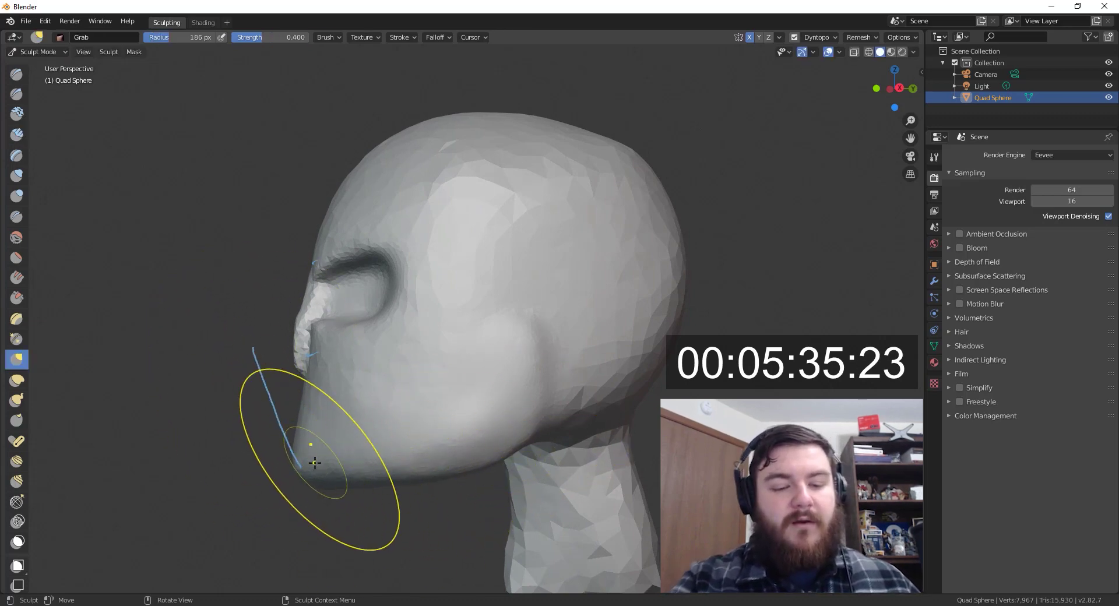
{"action": "key", "text": "ctrl+z"}
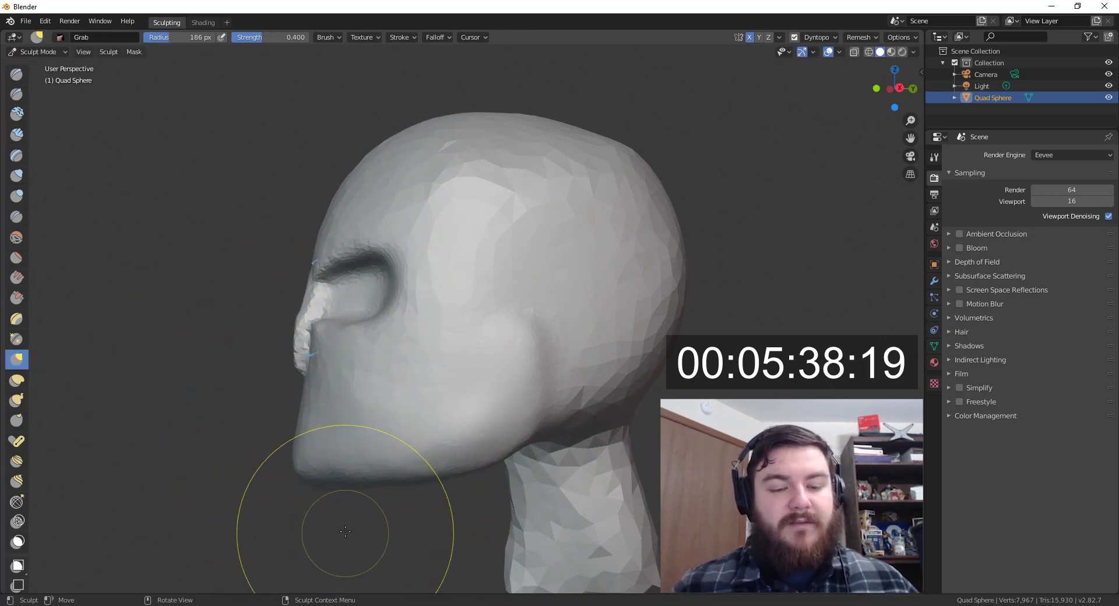
Pull the nose tip forward and slightly down with Grab at a 107 px radius
{"action": "middle_click_drag", "start_coordinate": [337, 524], "coordinate": [299, 462]}
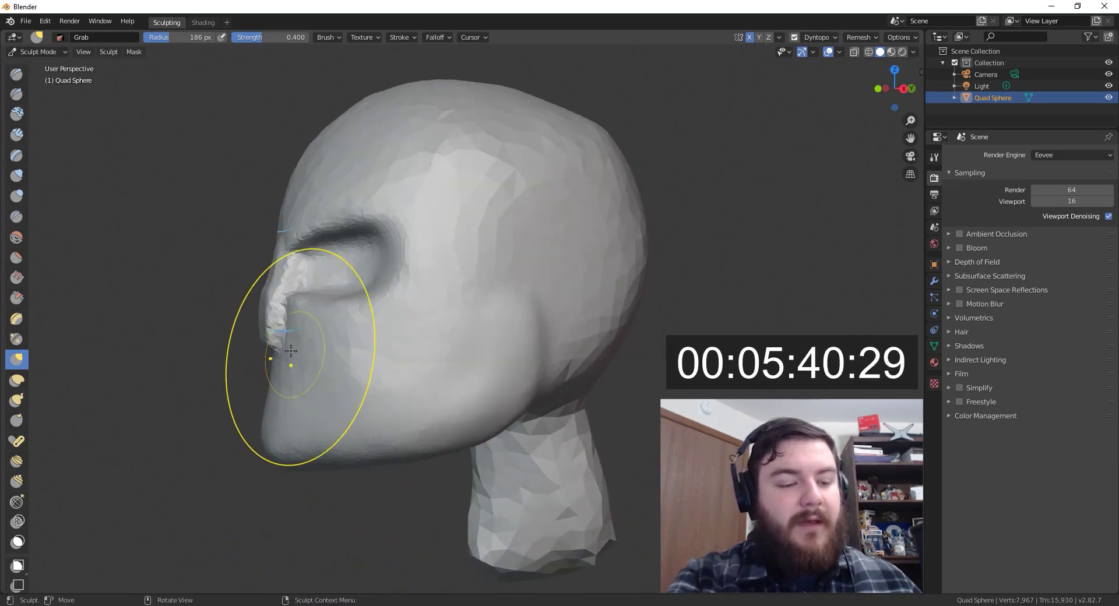
{"action": "key", "text": "f"}
{"action": "left_click", "coordinate": [332, 348]}
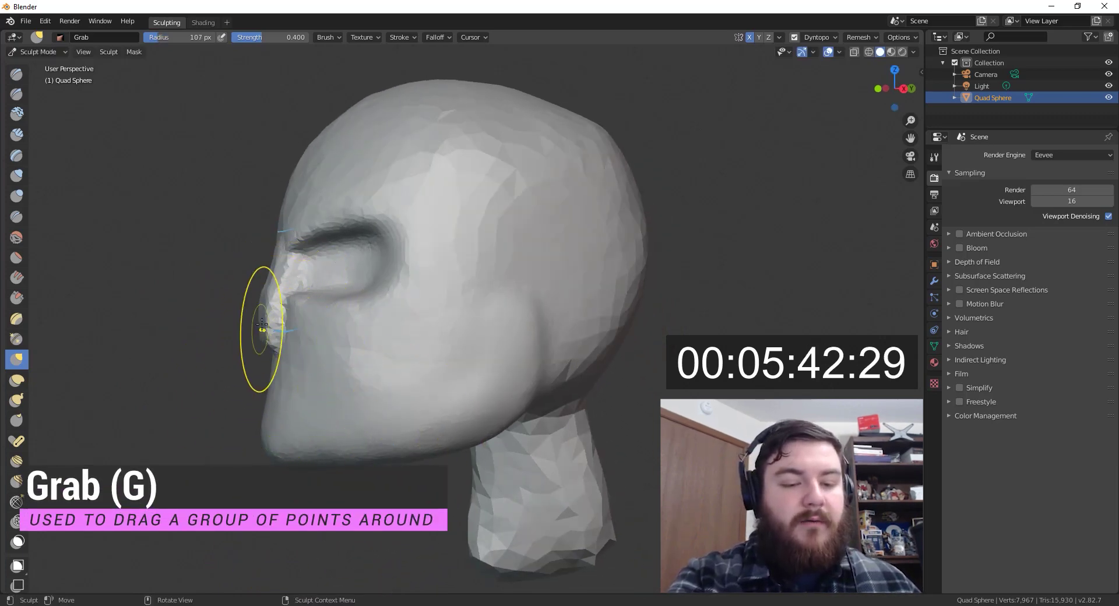
{"action": "left_click_drag", "start_coordinate": [262, 330], "coordinate": [236, 339]}
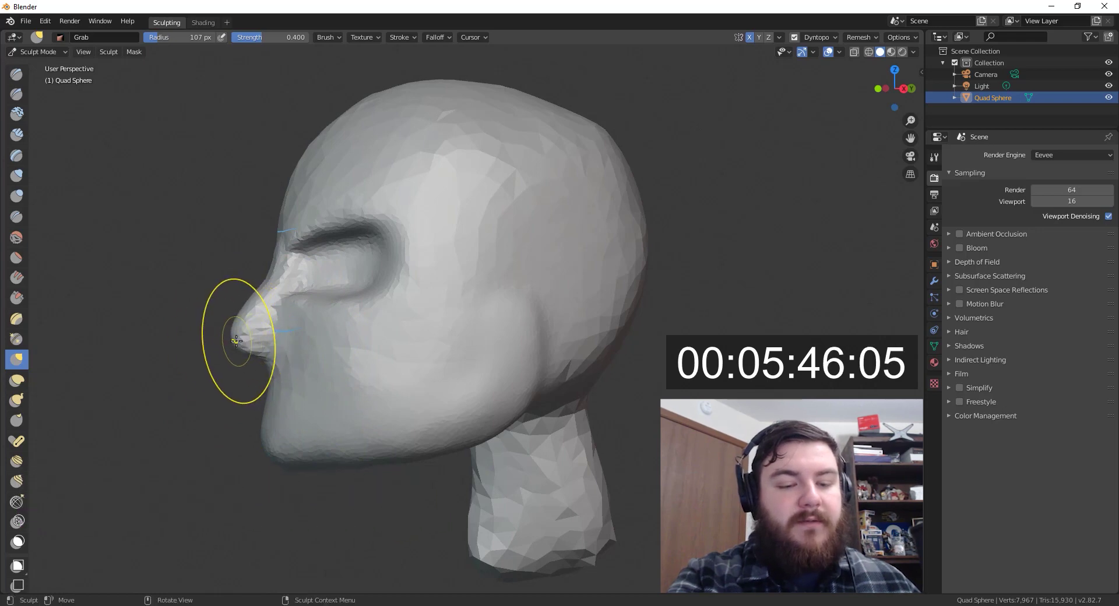
Reshape the chin and jaw in profile with Grab at a 233 px radius
{"action": "middle_click_drag", "start_coordinate": [448, 471], "coordinate": [427, 455]}
{"action": "key", "text": "f"}
{"action": "left_click", "coordinate": [350, 463]}
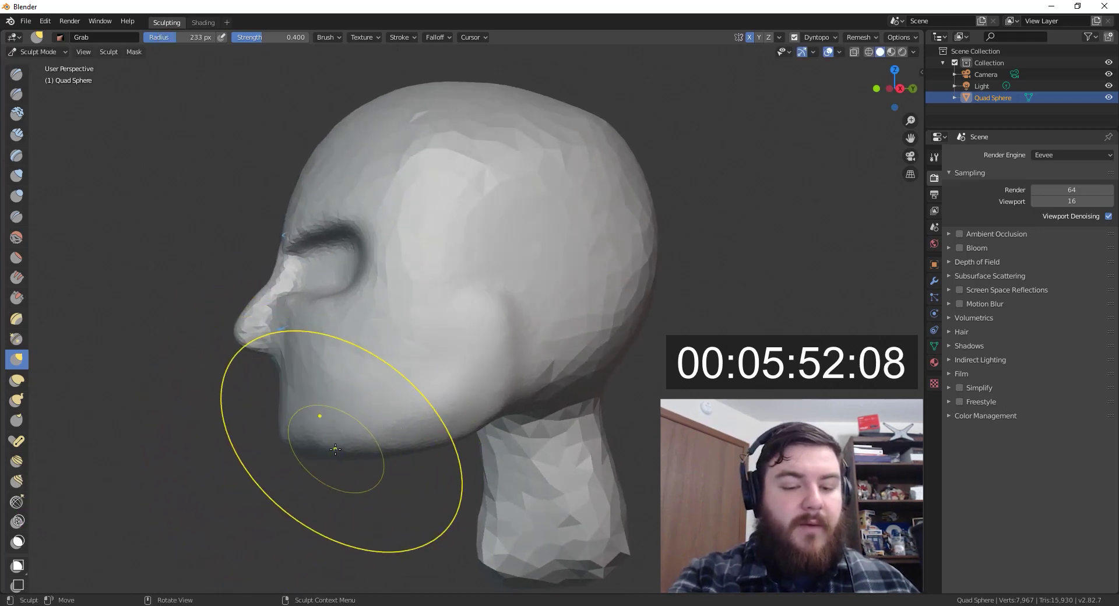
{"action": "left_click_drag", "start_coordinate": [402, 443], "coordinate": [454, 426]}
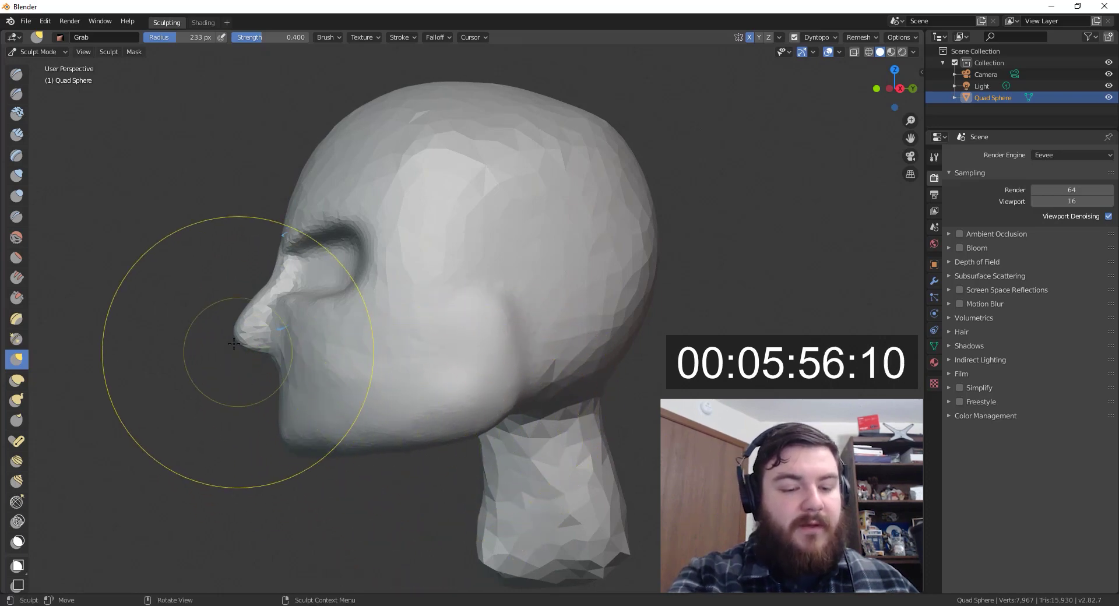
Sketch temporary profile guide lines from the forehead toward the nose and from the nose to the chin, removing them again
{"action": "mouse_move", "coordinate": [225, 333]}
{"action": "left_mouse_down"}
{"action": "mouse_move", "coordinate": [277, 455]}
{"action": "mouse_move", "coordinate": [242, 408]}
{"action": "left_mouse_up"}
{"action": "mouse_move", "coordinate": [293, 171]}
{"action": "left_mouse_down"}
{"action": "mouse_move", "coordinate": [243, 250]}
{"action": "mouse_move", "coordinate": [230, 294]}
{"action": "left_mouse_up"}
{"action": "left_click_drag", "start_coordinate": [221, 347], "coordinate": [296, 457]}
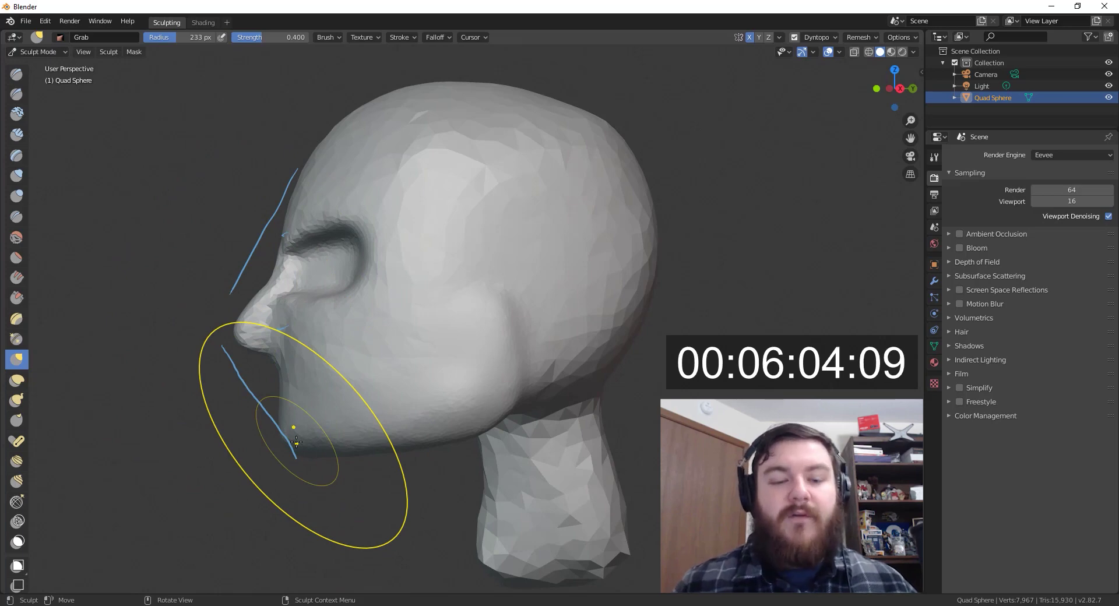
{"action": "left_click_drag", "start_coordinate": [250, 224], "coordinate": [242, 219]}
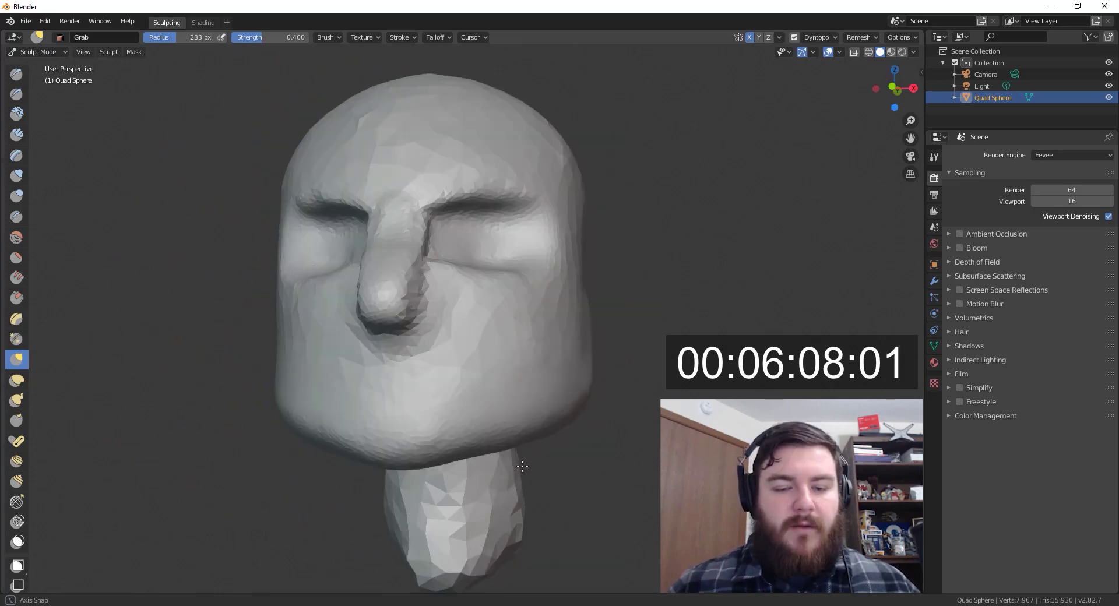
Build up and smooth the mouth area below the nose with Clay Strips at a 79 px radius
{"action": "mouse_move", "coordinate": [524, 466]}
{"action": "middle_mouse_down"}
{"action": "mouse_move", "coordinate": [542, 473]}
{"action": "mouse_move", "coordinate": [537, 485]}
{"action": "middle_mouse_up"}
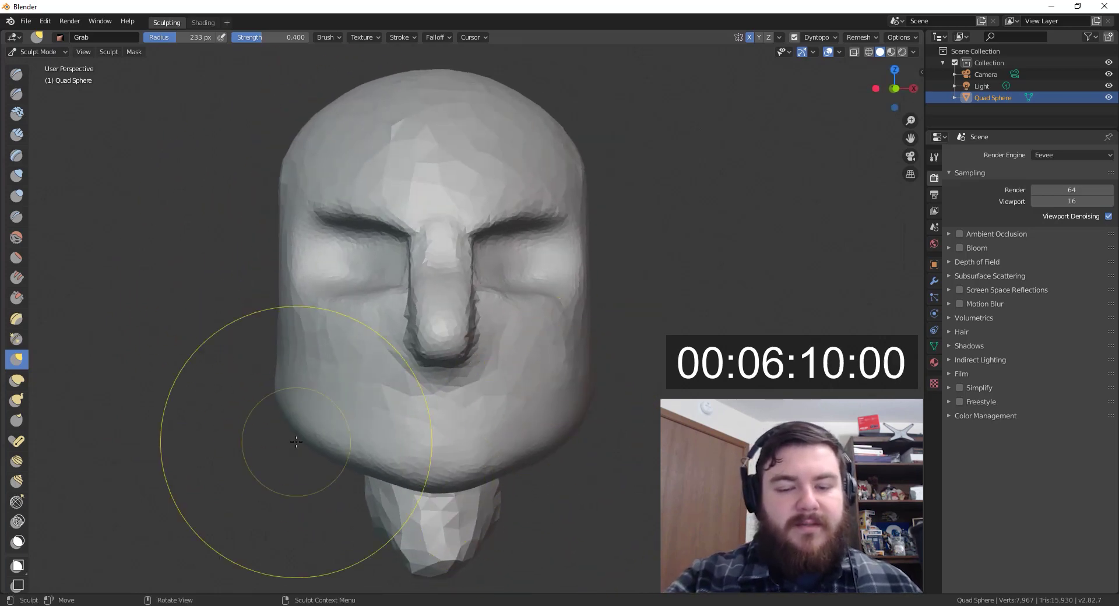
{"action": "left_click", "coordinate": [16, 135]}
{"action": "key", "text": "f"}
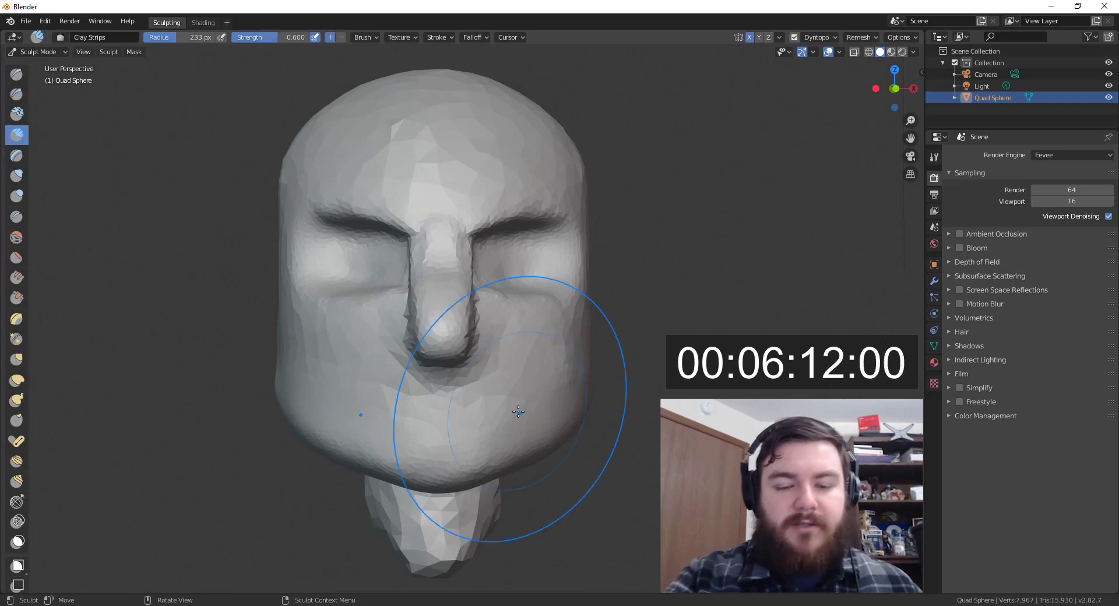
{"action": "left_click", "coordinate": [477, 426]}
{"action": "mouse_move", "coordinate": [453, 406]}
{"action": "left_mouse_down"}
{"action": "mouse_move", "coordinate": [449, 425]}
{"action": "mouse_move", "coordinate": [464, 404]}
{"action": "mouse_move", "coordinate": [510, 387]}
{"action": "mouse_move", "coordinate": [525, 400]}
{"action": "left_mouse_up"}
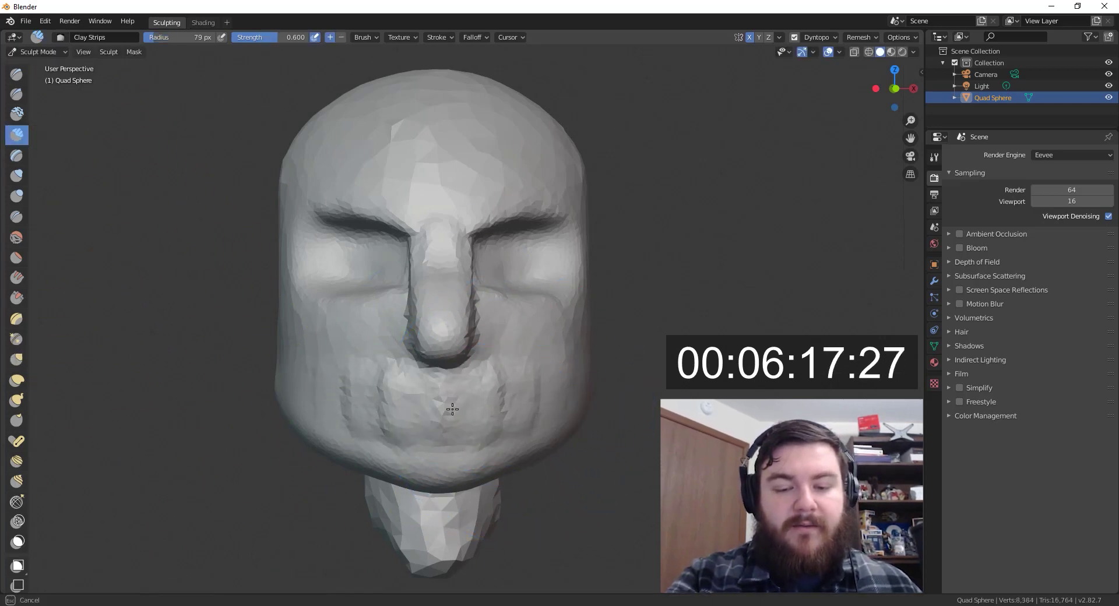
{"action": "left_click_drag", "start_coordinate": [450, 402], "coordinate": [473, 412]}
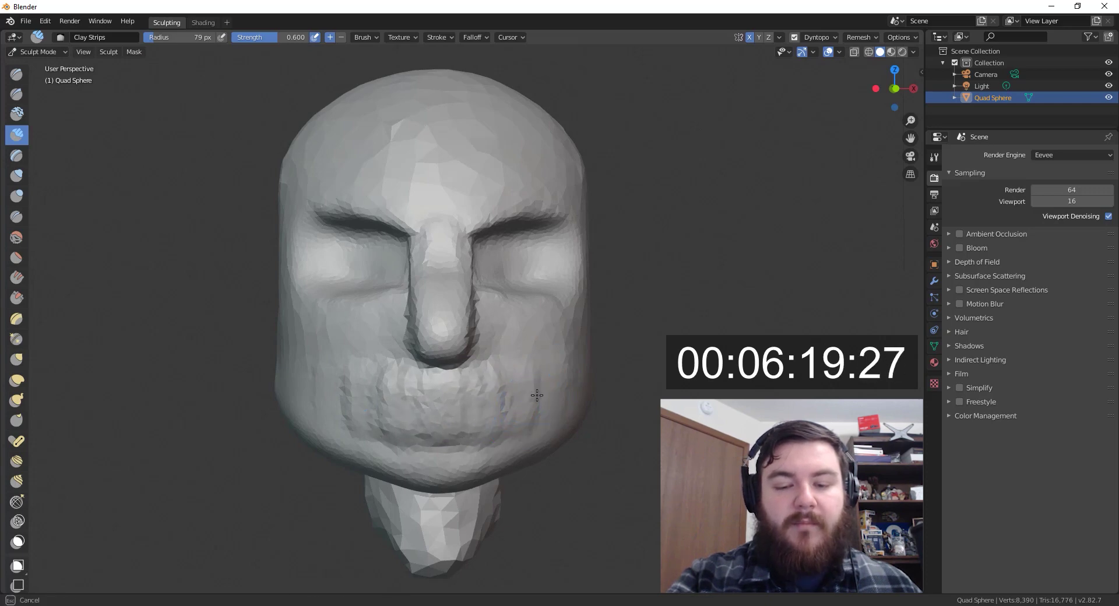
{"action": "left_click_drag", "start_coordinate": [538, 390], "coordinate": [455, 401]}
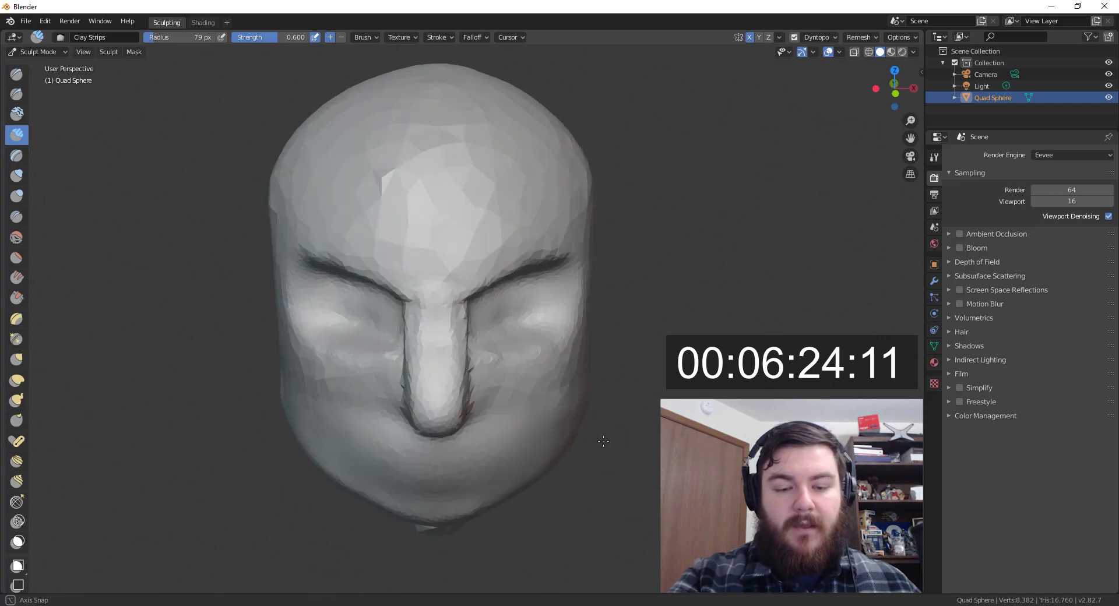
Narrow the jaw and lower cheeks symmetrically from the front with Grab at a 180 px radius
{"action": "middle_click_drag", "start_coordinate": [606, 414], "coordinate": [626, 418]}
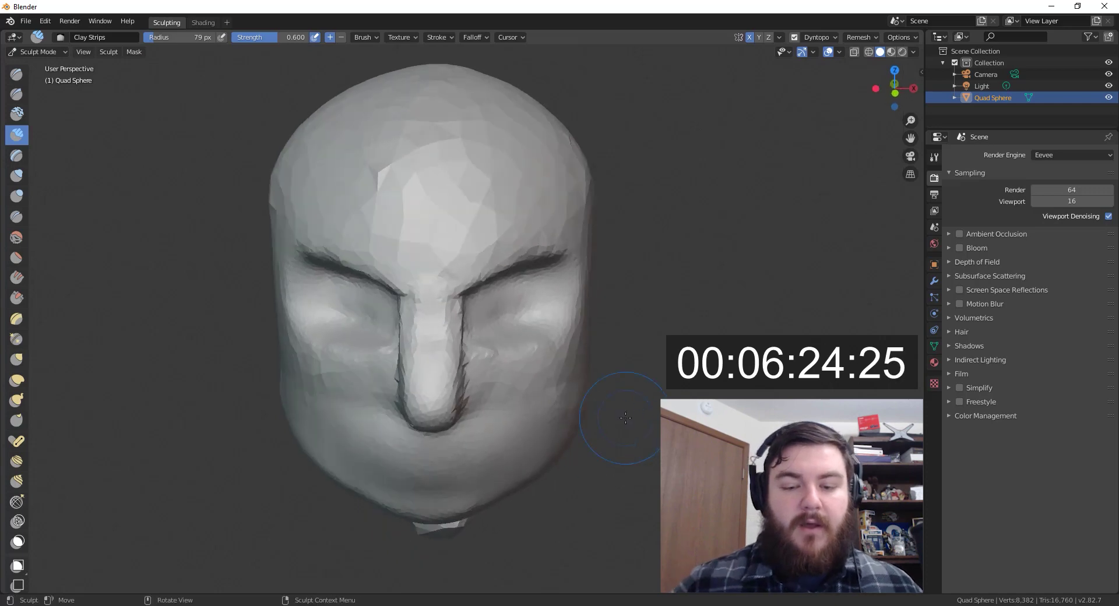
{"action": "scroll", "coordinate": [647, 451], "scroll_direction": "down", "scroll_amount": 3}
{"action": "mouse_move", "coordinate": [638, 467]}
{"action": "middle_mouse_down"}
{"action": "mouse_move", "coordinate": [636, 451]}
{"action": "mouse_move", "coordinate": [634, 463]}
{"action": "middle_mouse_up"}
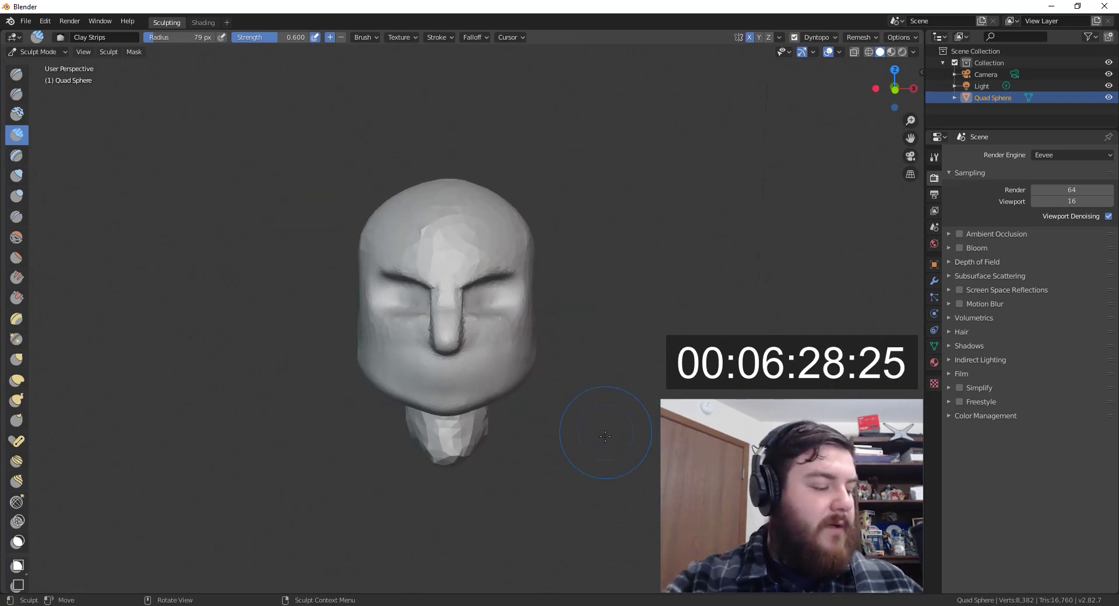
{"action": "key", "text": "g"}
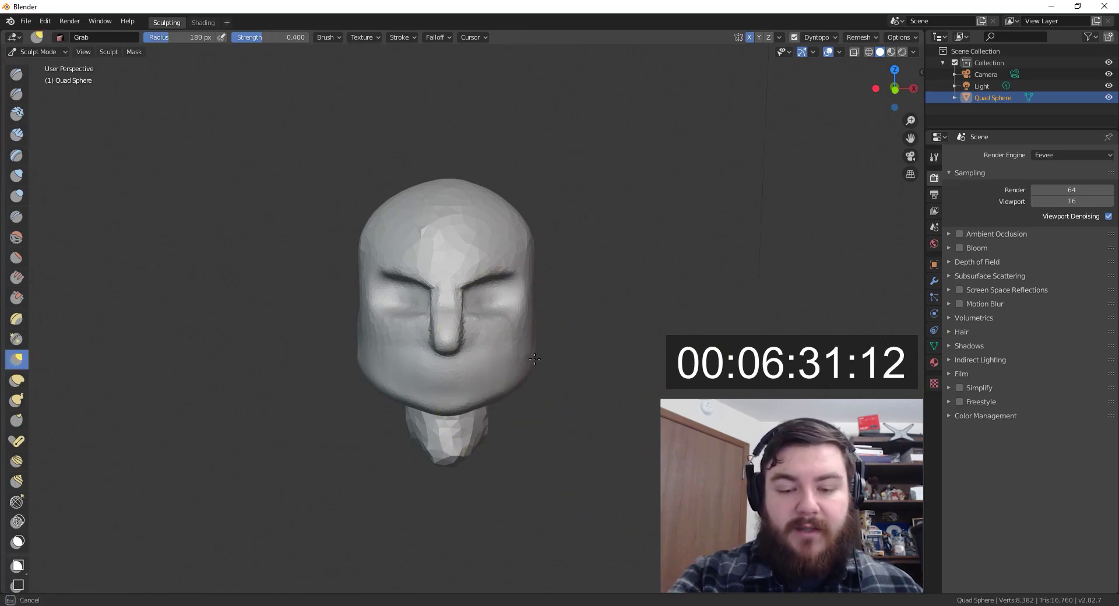
{"action": "left_click_drag", "start_coordinate": [537, 374], "coordinate": [506, 376]}
{"action": "left_click_drag", "start_coordinate": [506, 380], "coordinate": [495, 397]}
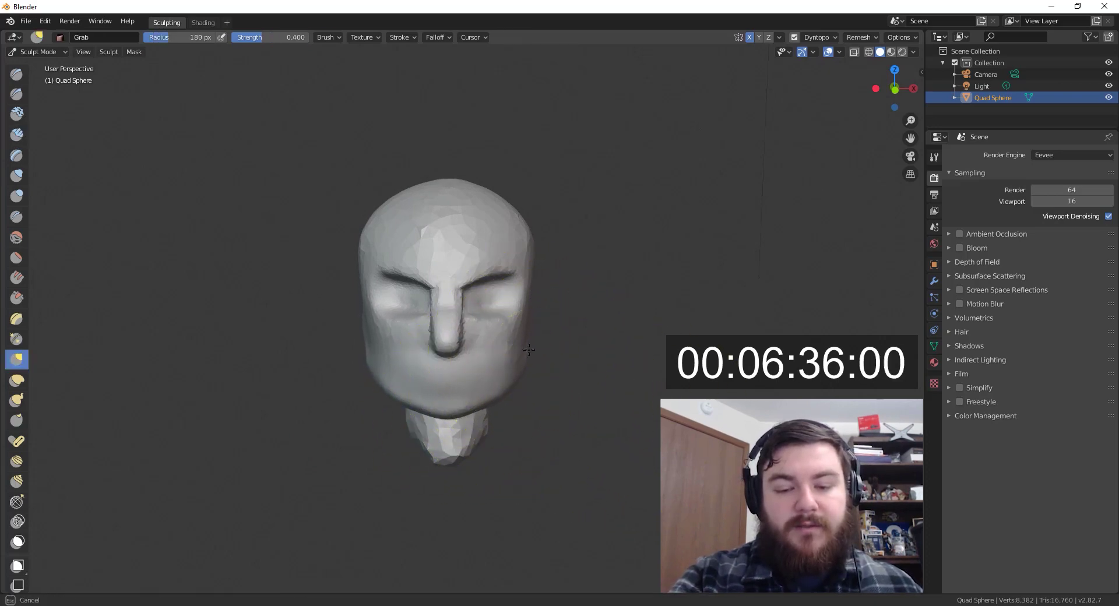
Build up an upright ear base on the side of the head between the guide lines with Clay Strips at a 49 px radius
{"action": "mouse_move", "coordinate": [531, 360]}
{"action": "middle_mouse_down"}
{"action": "mouse_move", "coordinate": [569, 344]}
{"action": "mouse_move", "coordinate": [552, 360]}
{"action": "mouse_move", "coordinate": [734, 384]}
{"action": "mouse_move", "coordinate": [556, 362]}
{"action": "middle_mouse_up"}
{"action": "middle_click_drag", "start_coordinate": [557, 362], "coordinate": [533, 362]}
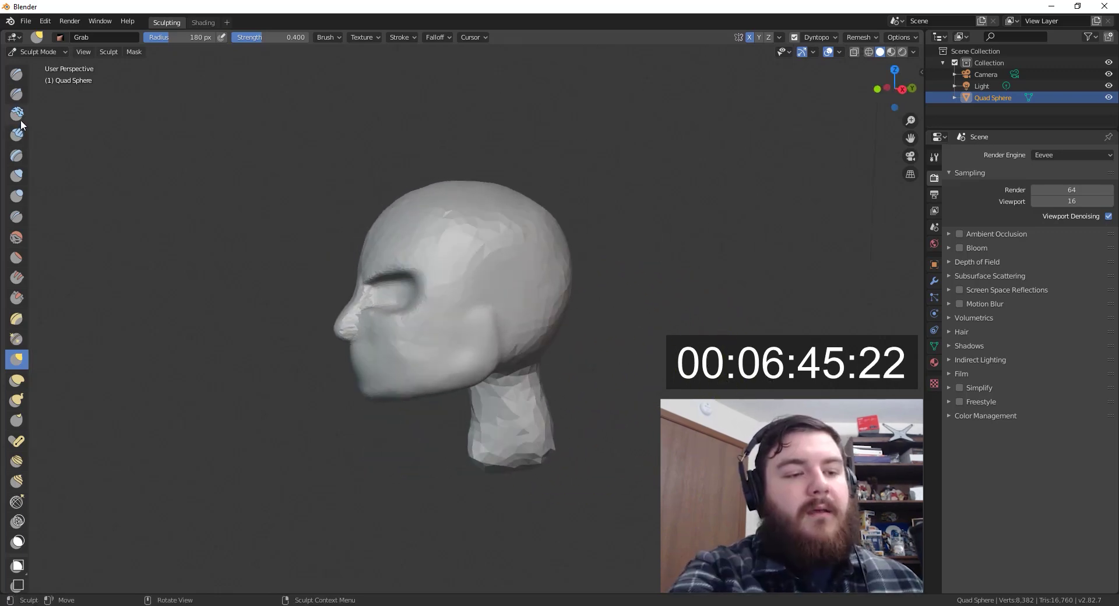
{"action": "left_click", "coordinate": [16, 134]}
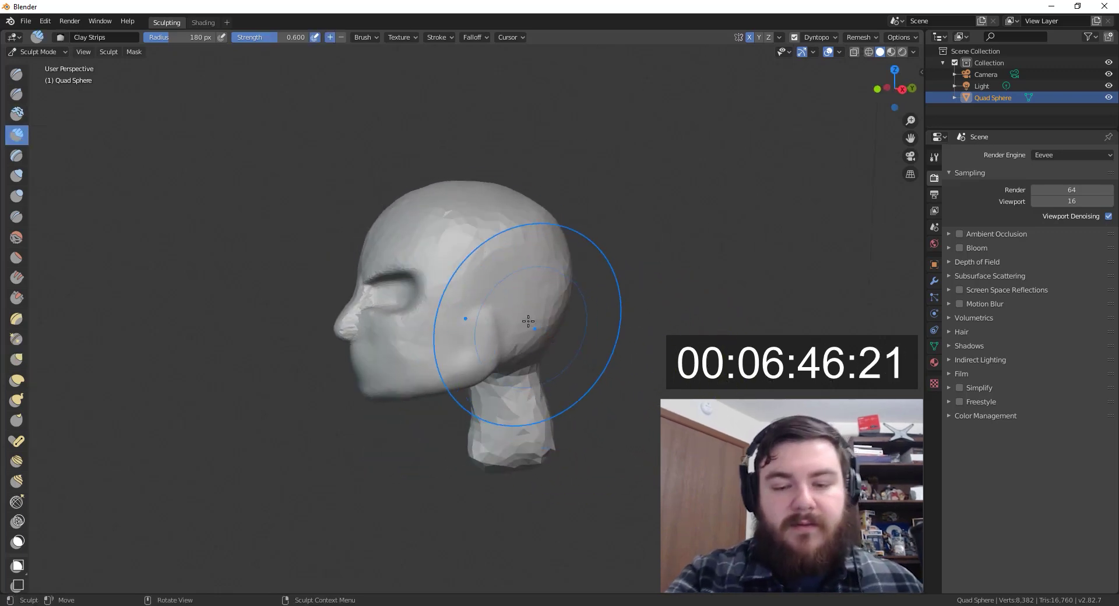
{"action": "key", "text": "f"}
{"action": "left_click", "coordinate": [447, 394]}
{"action": "scroll", "coordinate": [513, 460], "scroll_direction": "up", "scroll_amount": 2}
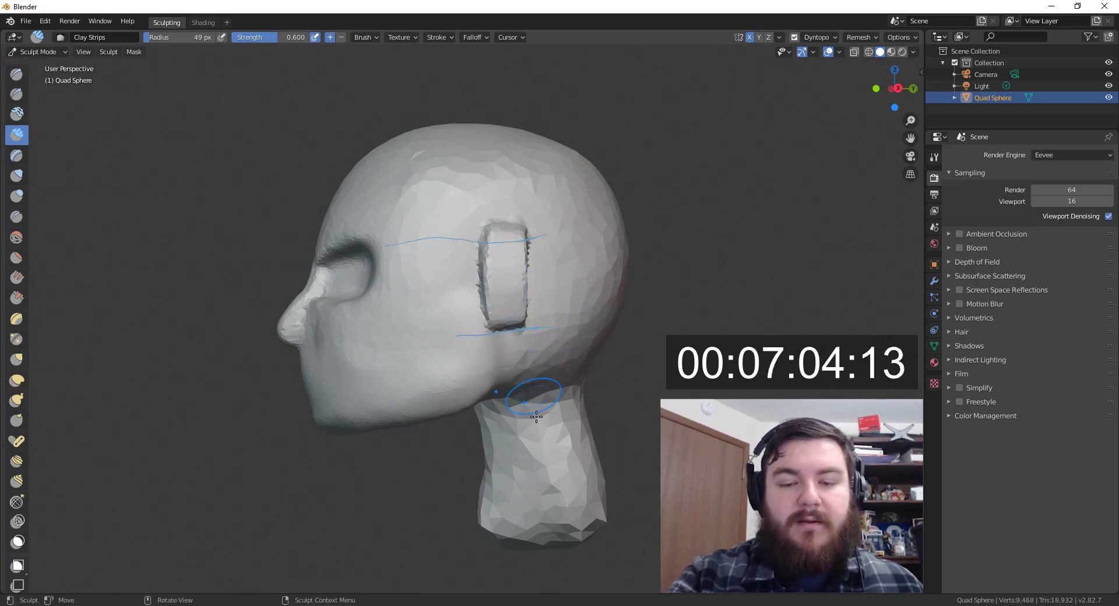
Widen the nose tip slightly with Grab at a 92 px radius
{"action": "middle_click_drag", "start_coordinate": [538, 426], "coordinate": [574, 381]}
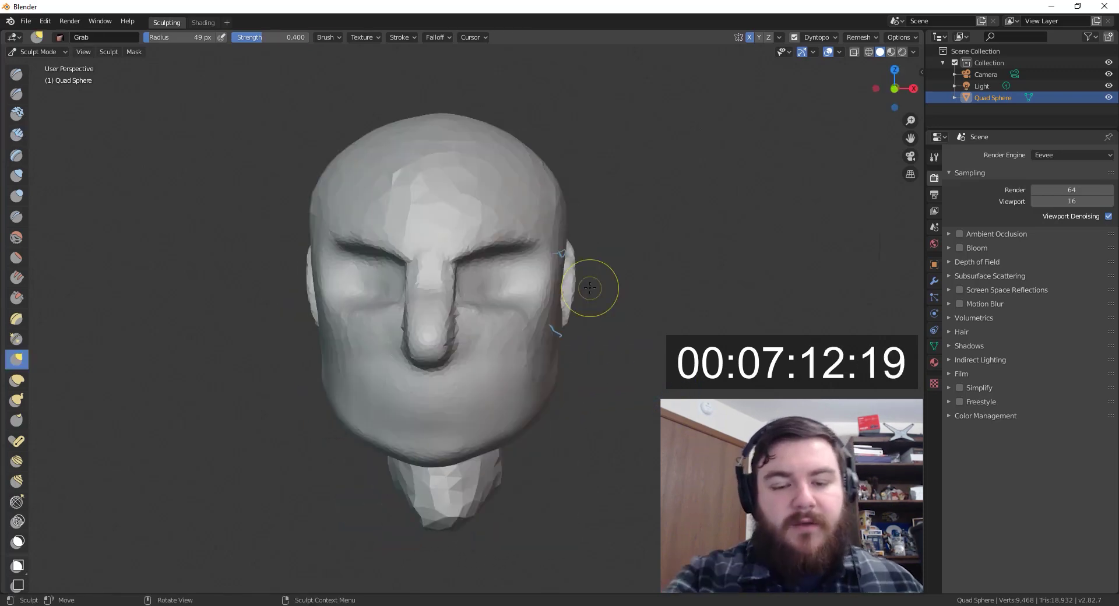
{"action": "key", "text": "f"}
{"action": "left_click", "coordinate": [490, 351]}
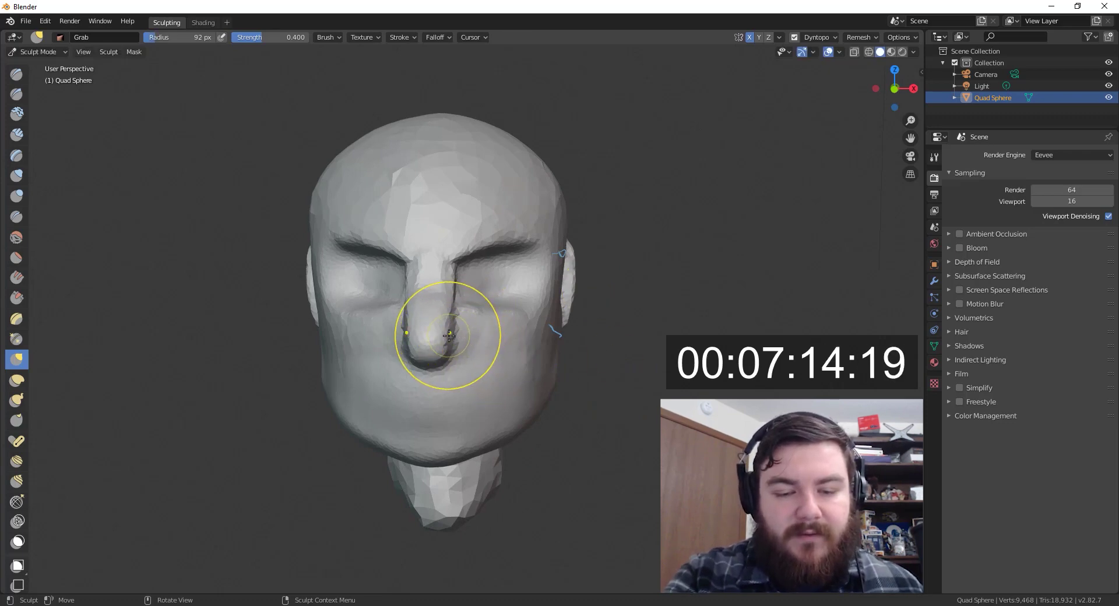
{"action": "mouse_move", "coordinate": [448, 335]}
{"action": "left_mouse_down"}
{"action": "mouse_move", "coordinate": [448, 317]}
{"action": "mouse_move", "coordinate": [452, 337]}
{"action": "left_mouse_up"}
Pull out and shape the nostril wings with Snake Hook at a 48 px radius
{"action": "key", "text": "f"}
{"action": "left_click", "coordinate": [503, 333]}
{"action": "key", "text": "k"}
{"action": "middle_click_drag", "start_coordinate": [460, 348], "coordinate": [449, 334]}
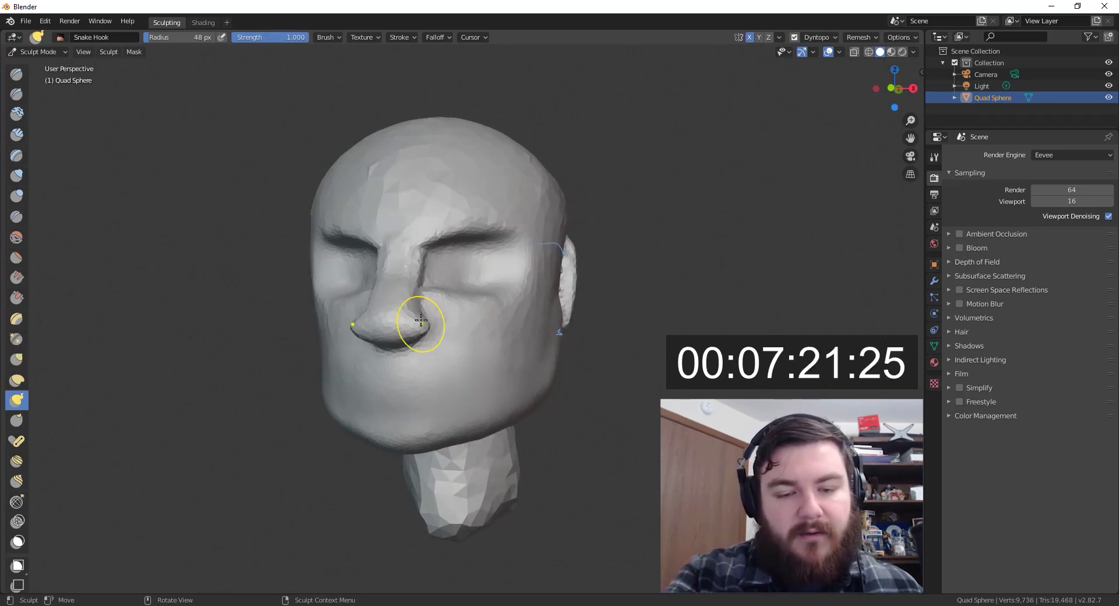
{"action": "left_click_drag", "start_coordinate": [429, 312], "coordinate": [425, 319]}
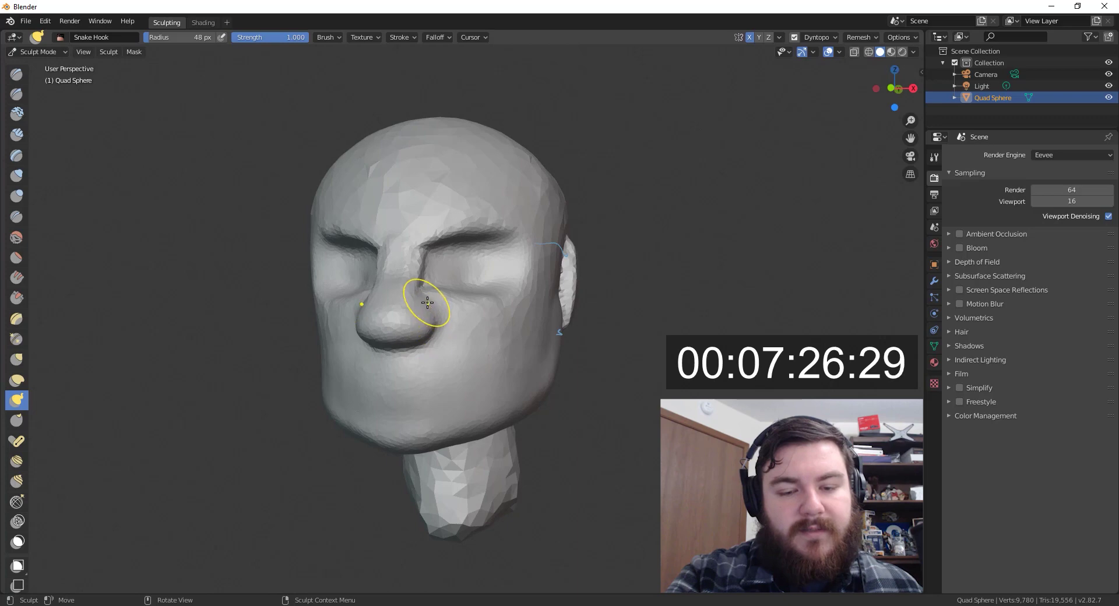
{"action": "left_click_drag", "start_coordinate": [427, 302], "coordinate": [424, 302]}
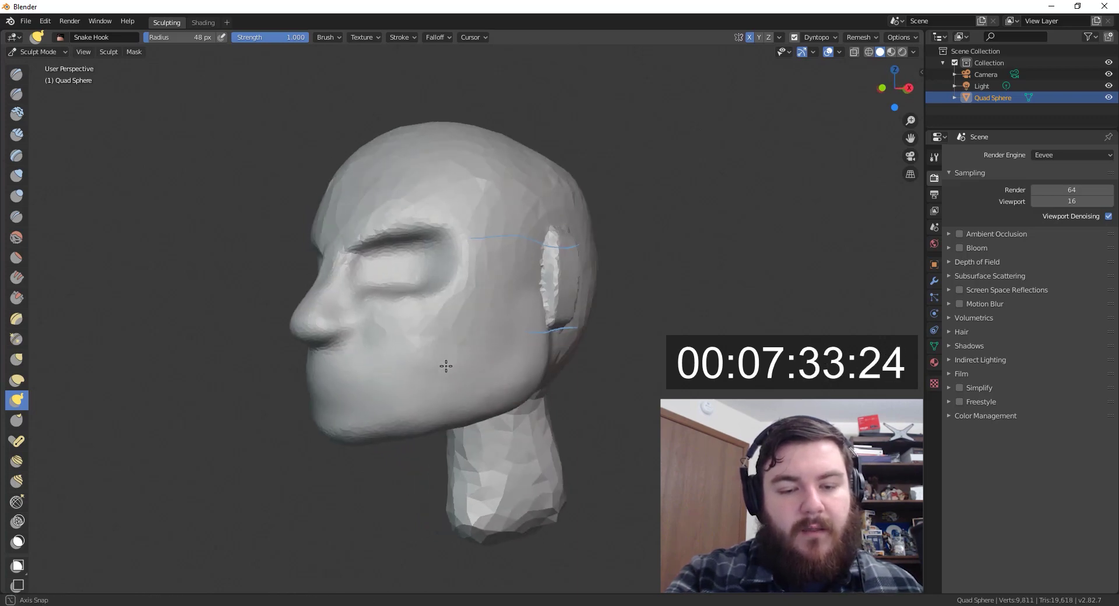
Thicken the bridge of the nose with Inflate at a 48 px radius
{"action": "middle_click_drag", "start_coordinate": [445, 367], "coordinate": [483, 381]}
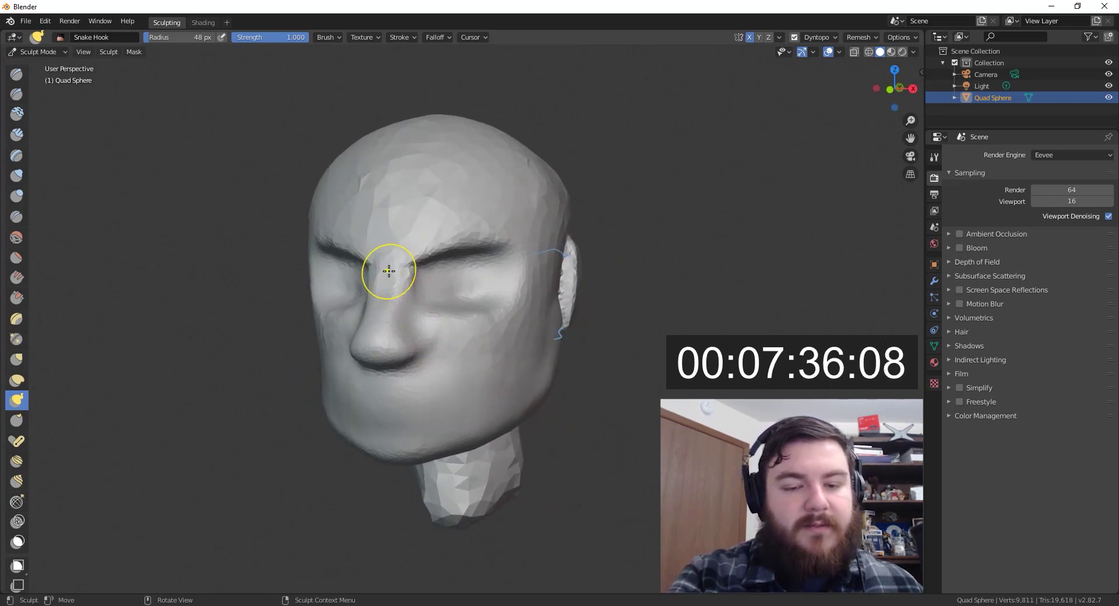
{"action": "key", "text": "i"}
{"action": "mouse_move", "coordinate": [393, 268]}
{"action": "left_mouse_down"}
{"action": "mouse_move", "coordinate": [388, 299]}
{"action": "mouse_move", "coordinate": [404, 278]}
{"action": "left_mouse_up"}
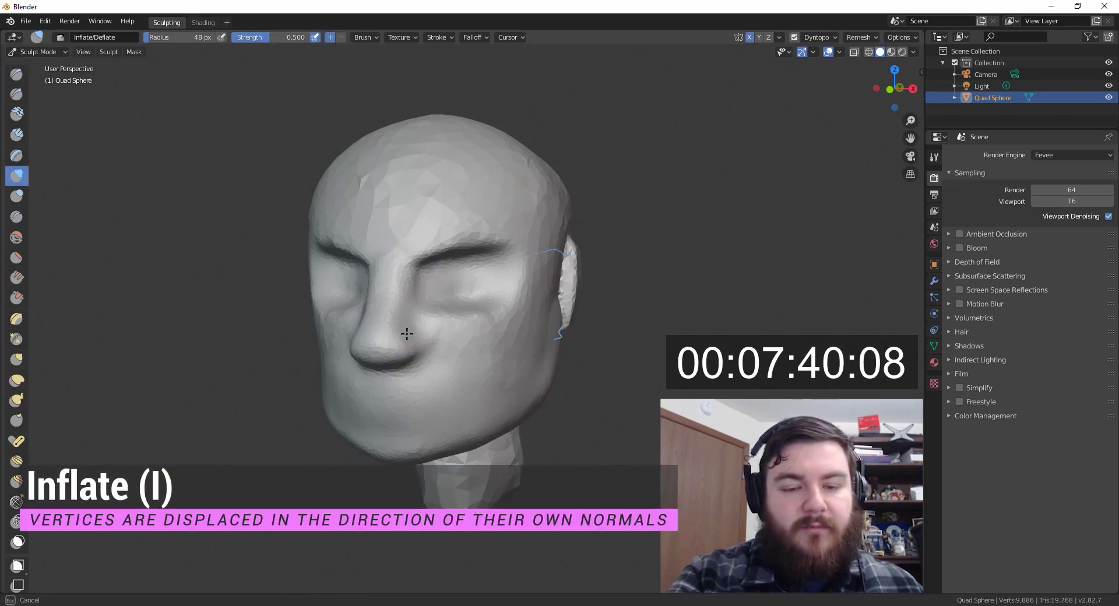
Inflate the brow, lower rim and outer edge around the eye sockets to build up the surrounding bone structure
{"action": "mouse_move", "coordinate": [538, 332]}
{"action": "middle_mouse_down"}
{"action": "mouse_move", "coordinate": [492, 331]}
{"action": "mouse_move", "coordinate": [467, 312]}
{"action": "mouse_move", "coordinate": [443, 337]}
{"action": "mouse_move", "coordinate": [551, 350]}
{"action": "middle_mouse_up"}
{"action": "mouse_move", "coordinate": [430, 263]}
{"action": "left_mouse_down"}
{"action": "mouse_move", "coordinate": [490, 260]}
{"action": "mouse_move", "coordinate": [516, 279]}
{"action": "left_mouse_up"}
{"action": "left_click_drag", "start_coordinate": [468, 344], "coordinate": [495, 332]}
{"action": "left_click_drag", "start_coordinate": [523, 280], "coordinate": [522, 325]}
Adjust the cheek and eye socket area in profile with Grab at a 102 px radius
{"action": "key", "text": "g"}
{"action": "middle_click_drag", "start_coordinate": [522, 325], "coordinate": [499, 332]}
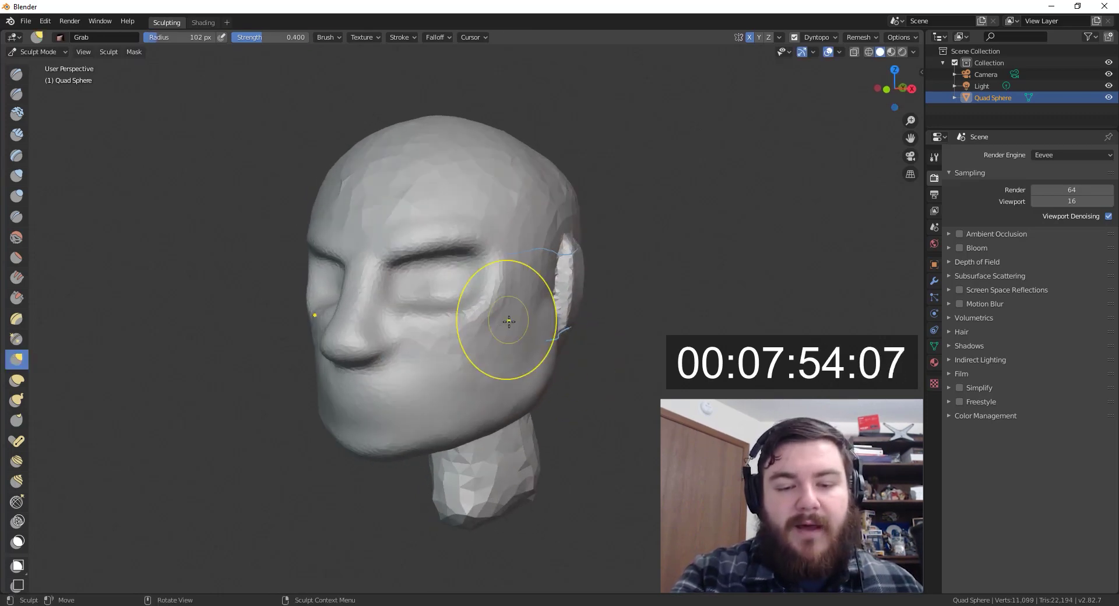
{"action": "middle_click_drag", "start_coordinate": [430, 332], "coordinate": [375, 334]}
{"action": "left_click_drag", "start_coordinate": [327, 316], "coordinate": [364, 313]}
{"action": "mouse_move", "coordinate": [370, 314]}
{"action": "left_mouse_down"}
{"action": "mouse_move", "coordinate": [386, 306]}
{"action": "mouse_move", "coordinate": [339, 310]}
{"action": "left_mouse_up"}
{"action": "mouse_move", "coordinate": [453, 353]}
{"action": "middle_mouse_down"}
{"action": "mouse_move", "coordinate": [494, 357]}
{"action": "mouse_move", "coordinate": [577, 327]}
{"action": "middle_mouse_up"}
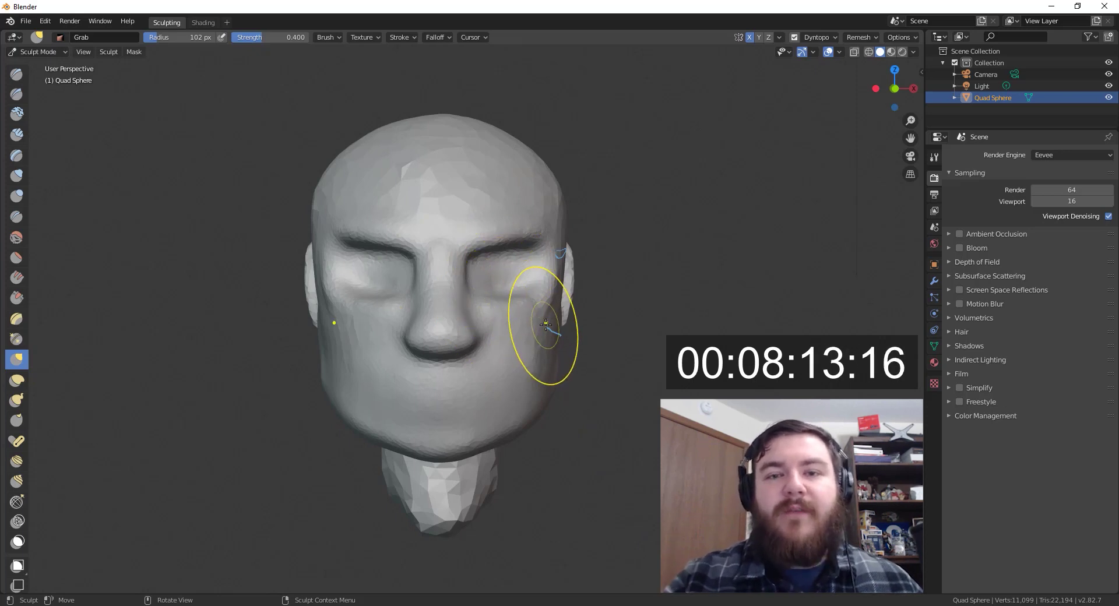
Pull the ear base outward and back from the head with Grab and Snake Hook at a 102 px radius
{"action": "mouse_move", "coordinate": [545, 324]}
{"action": "middle_mouse_down"}
{"action": "mouse_move", "coordinate": [544, 400]}
{"action": "mouse_move", "coordinate": [521, 332]}
{"action": "mouse_move", "coordinate": [525, 291]}
{"action": "mouse_move", "coordinate": [539, 282]}
{"action": "mouse_move", "coordinate": [512, 284]}
{"action": "middle_mouse_up"}
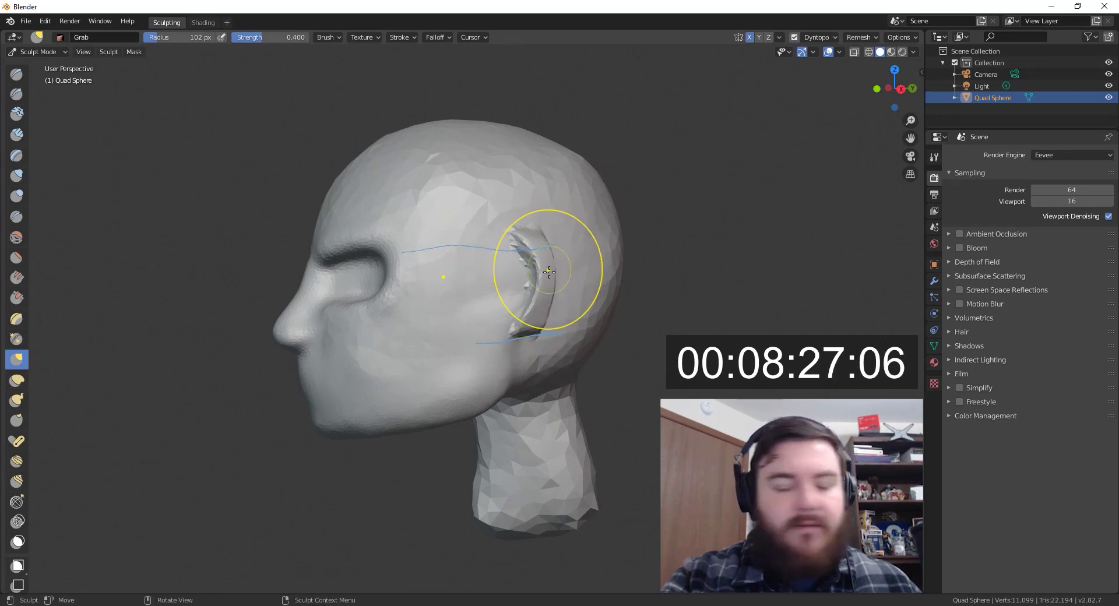
{"action": "key", "text": "k"}
{"action": "middle_click_drag", "start_coordinate": [548, 274], "coordinate": [545, 275]}
{"action": "mouse_move", "coordinate": [543, 259]}
{"action": "left_mouse_down"}
{"action": "mouse_move", "coordinate": [571, 258]}
{"action": "mouse_move", "coordinate": [563, 310]}
{"action": "left_mouse_up"}
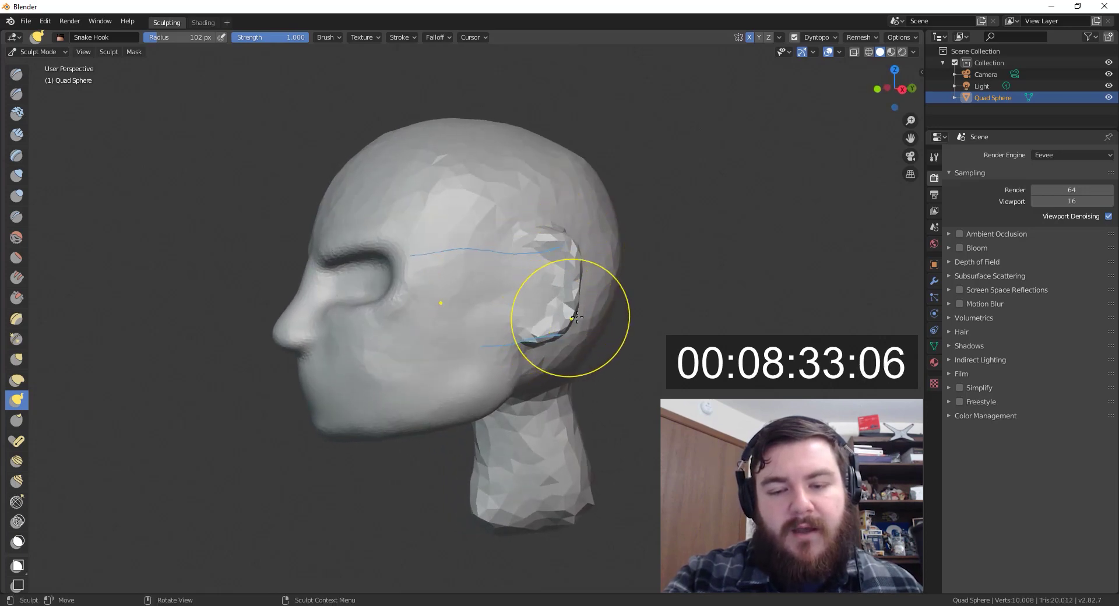
Shape the ear's upper front and enlarge its back edge with Snake Hook at 48 px and 104 px radii
{"action": "middle_click_drag", "start_coordinate": [577, 316], "coordinate": [536, 328]}
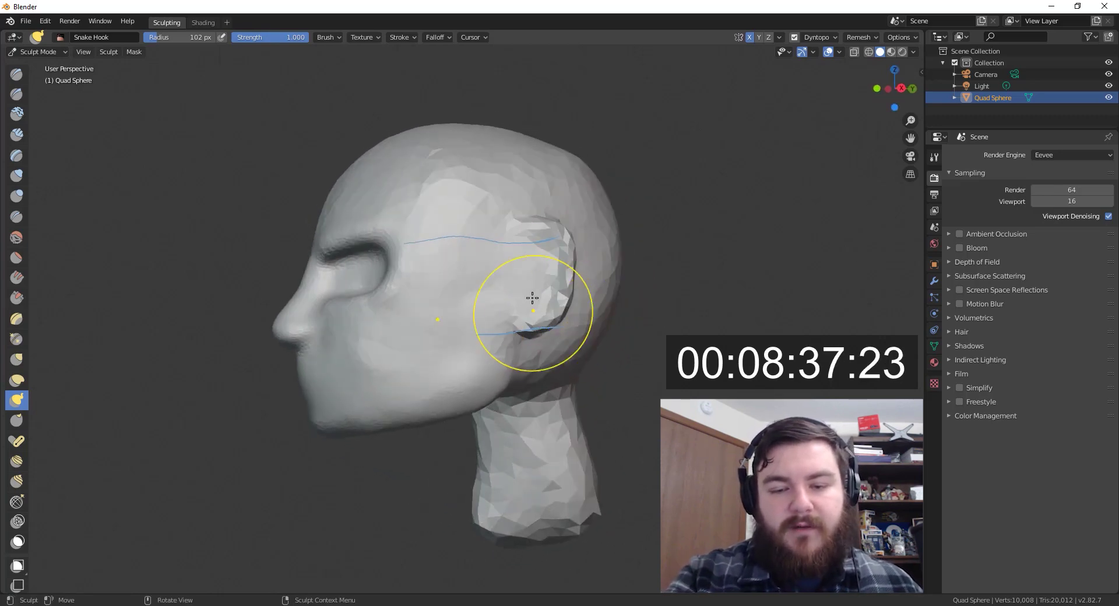
{"action": "scroll", "coordinate": [574, 412], "scroll_direction": "up", "scroll_amount": 3}
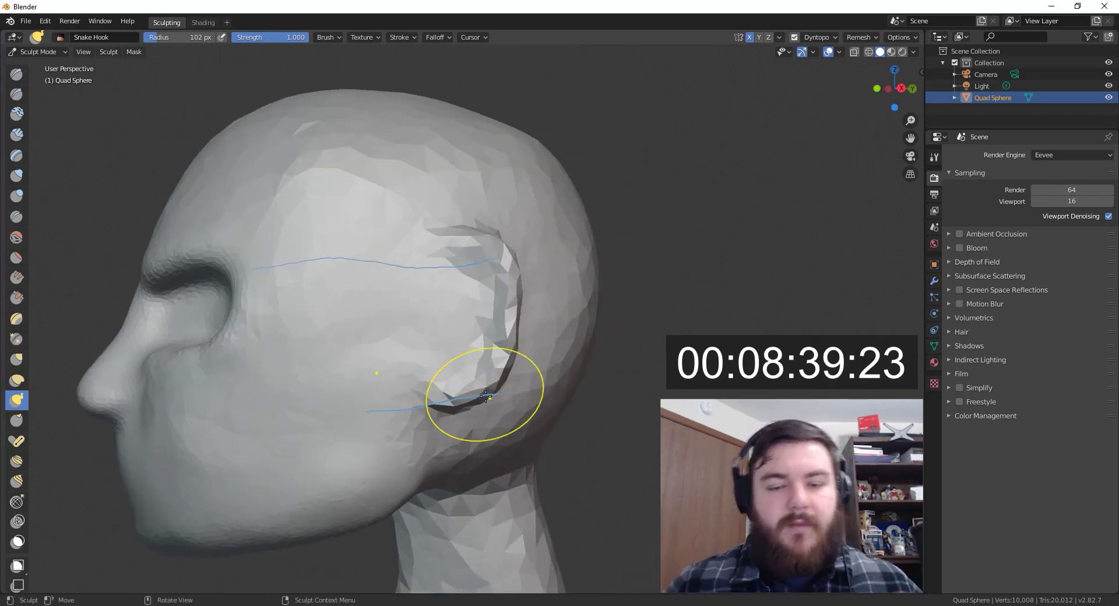
{"action": "key", "text": "f"}
{"action": "left_click", "coordinate": [469, 318]}
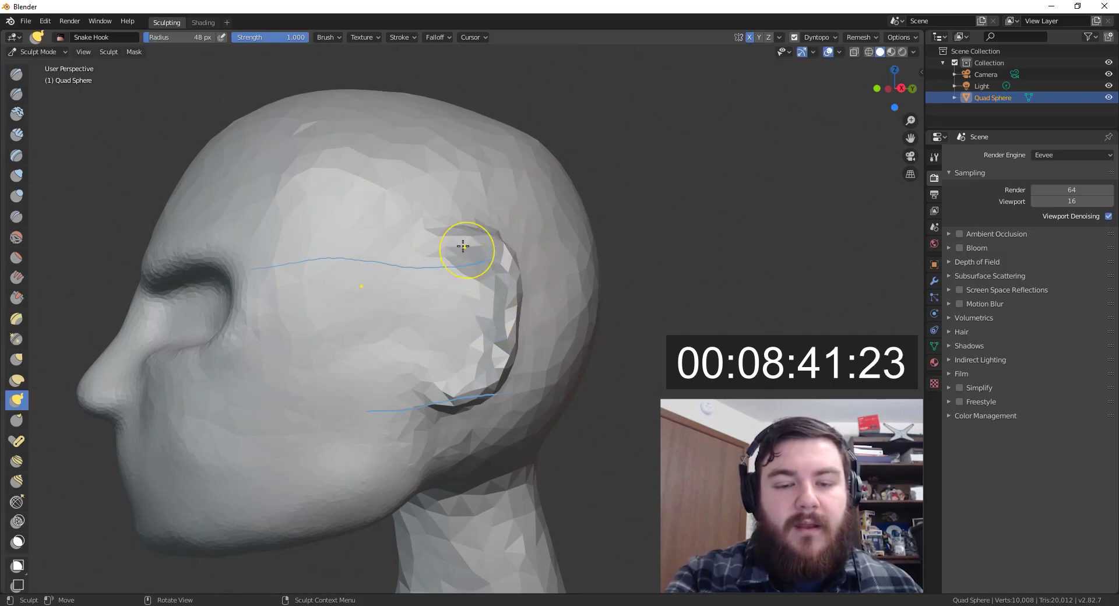
{"action": "left_click_drag", "start_coordinate": [457, 245], "coordinate": [435, 259]}
{"action": "key", "text": "f"}
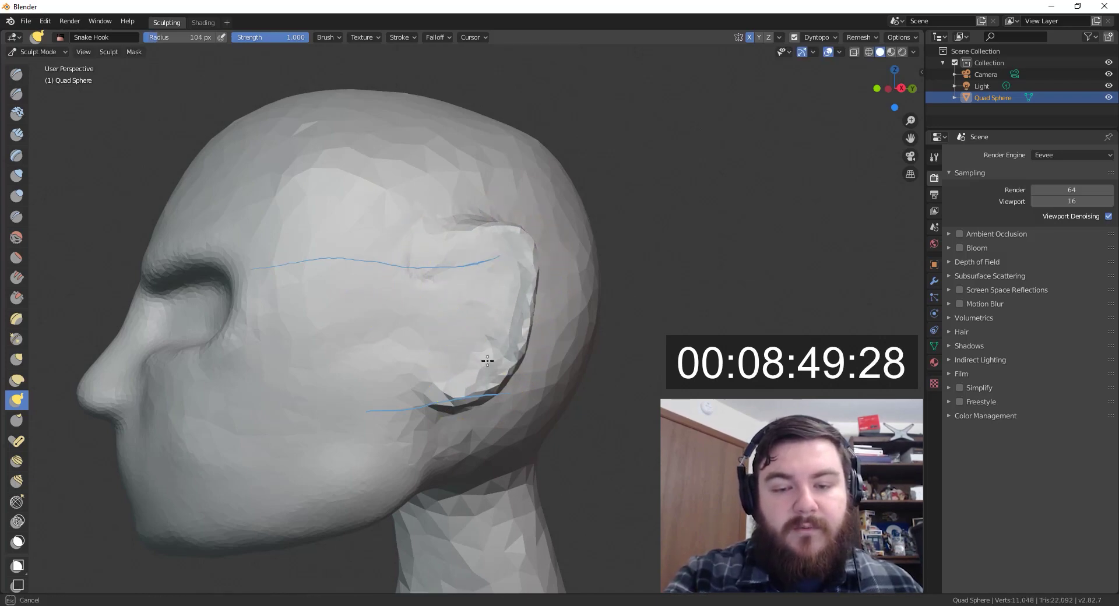
Thicken the ear's outer rim from the lobe around to the upper front with Inflate at a 36 px radius
{"action": "key", "text": "i"}
{"action": "key", "text": "f"}
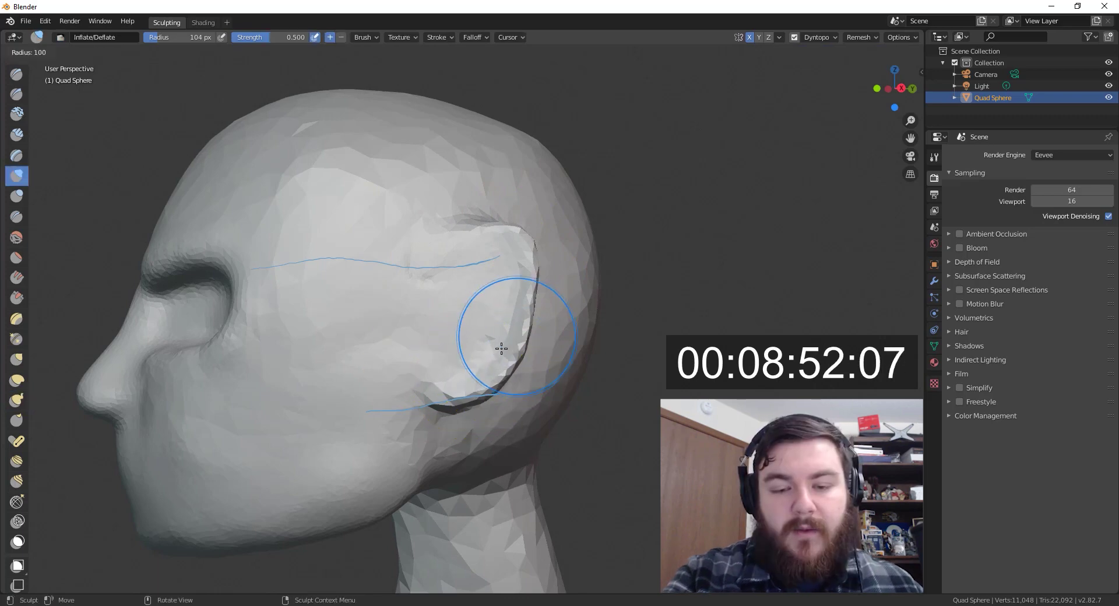
{"action": "left_click", "coordinate": [474, 352]}
{"action": "left_click_drag", "start_coordinate": [475, 352], "coordinate": [493, 389]}
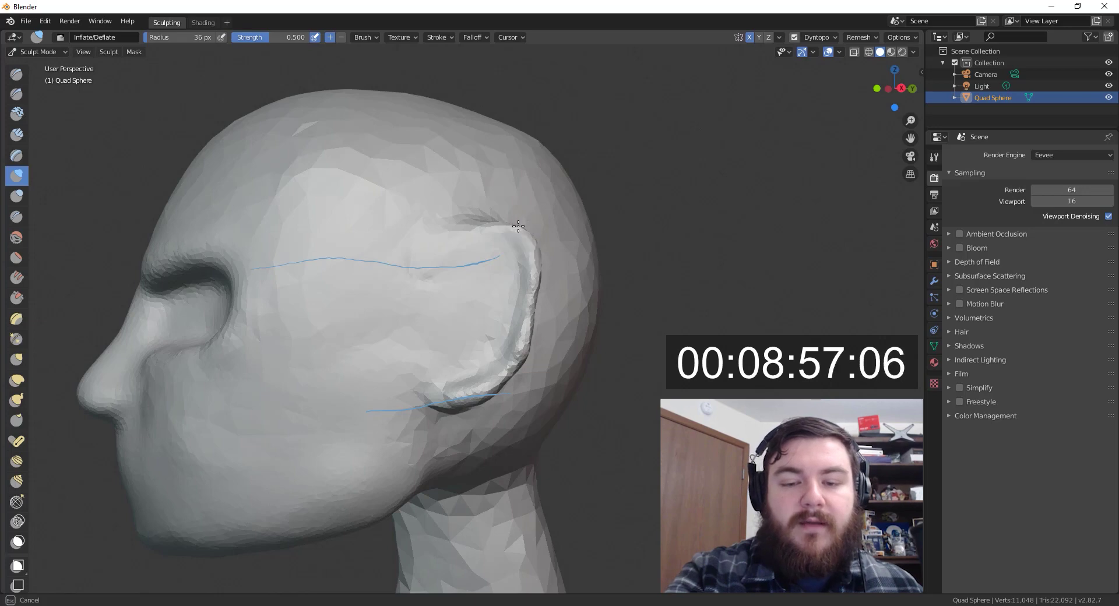
{"action": "left_click_drag", "start_coordinate": [499, 229], "coordinate": [447, 252]}
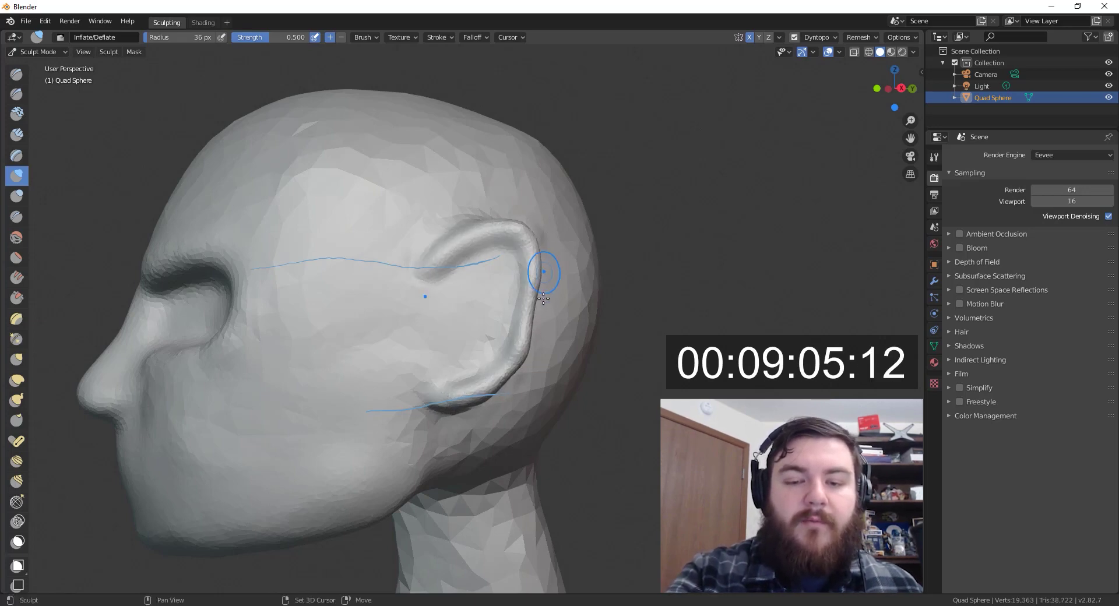
Pull the inner ear inward and reshape the ear with Snake Hook at an 83 px radius, smoothing its surface
{"action": "middle_click_drag", "start_coordinate": [537, 274], "coordinate": [691, 383]}
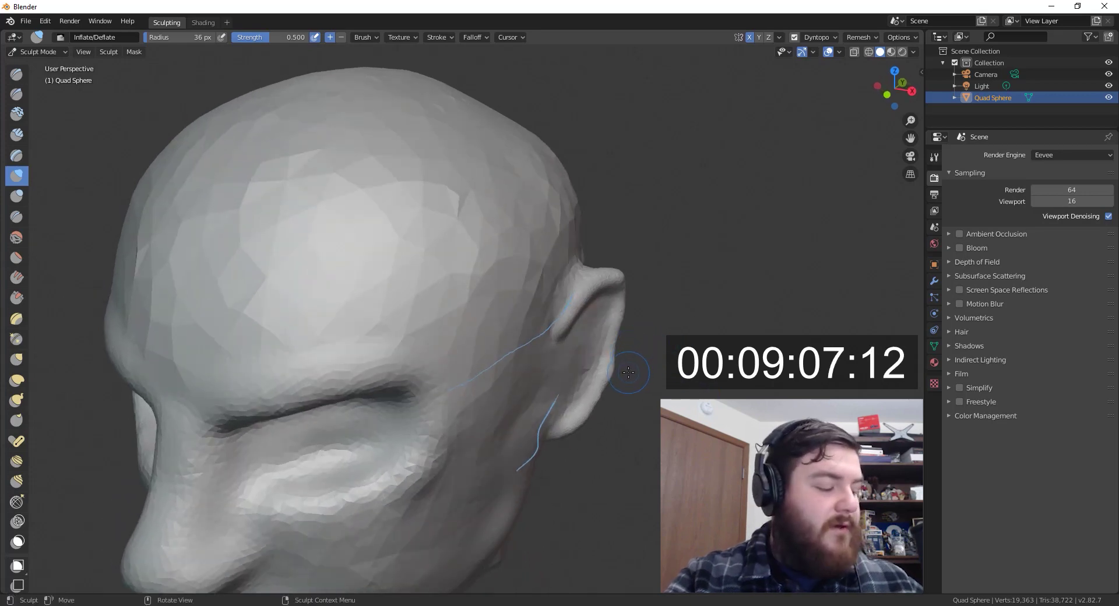
{"action": "key", "text": "k"}
{"action": "left_click_drag", "start_coordinate": [600, 321], "coordinate": [560, 377]}
{"action": "left_click_drag", "start_coordinate": [600, 325], "coordinate": [582, 406], "text": "shift"}
{"action": "middle_click_drag", "start_coordinate": [639, 405], "coordinate": [626, 375]}
{"action": "mouse_move", "coordinate": [605, 318]}
{"action": "left_mouse_down"}
{"action": "mouse_move", "coordinate": [614, 320]}
{"action": "mouse_move", "coordinate": [600, 357]}
{"action": "left_mouse_up"}
{"action": "left_click_drag", "start_coordinate": [614, 310], "coordinate": [610, 311]}
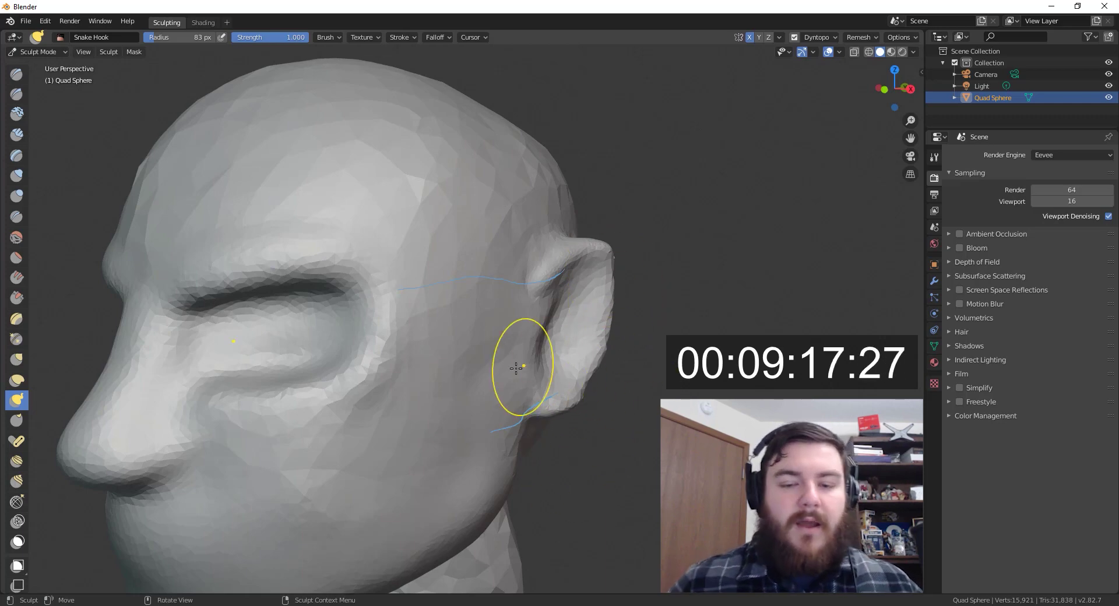
Carve a horizontal mouth line across the face between nose and chin with the Crease brush at a 49 px radius
{"action": "scroll", "coordinate": [480, 421], "scroll_direction": "down", "scroll_amount": 5}
{"action": "middle_click_drag", "start_coordinate": [481, 422], "coordinate": [537, 420]}
{"action": "scroll", "coordinate": [518, 431], "scroll_direction": "up", "scroll_amount": 4}
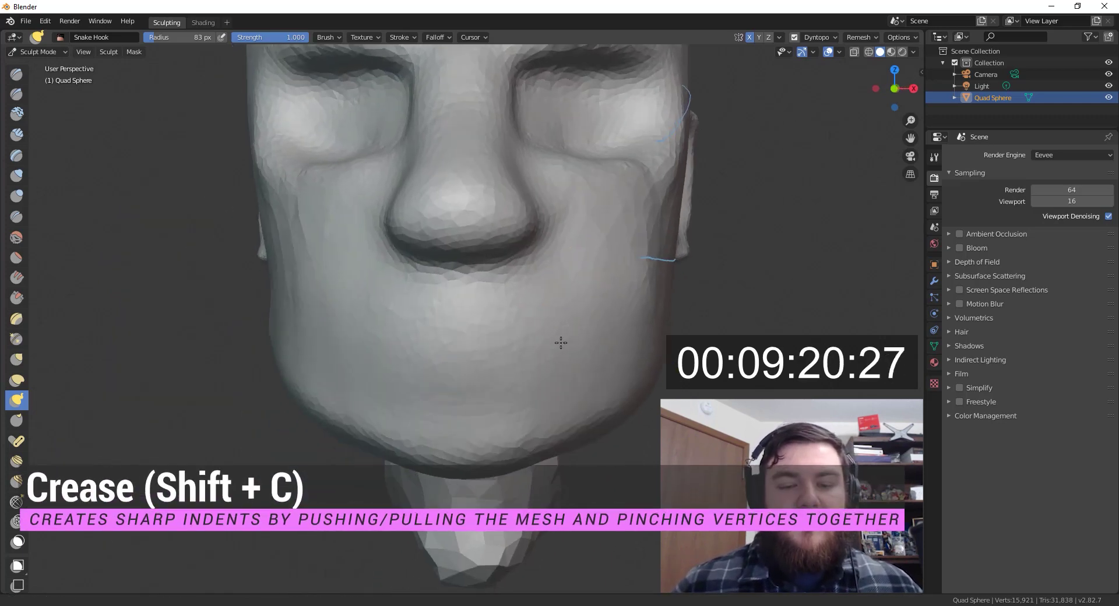
{"action": "middle_click_drag", "start_coordinate": [561, 343], "coordinate": [537, 359], "text": "shift"}
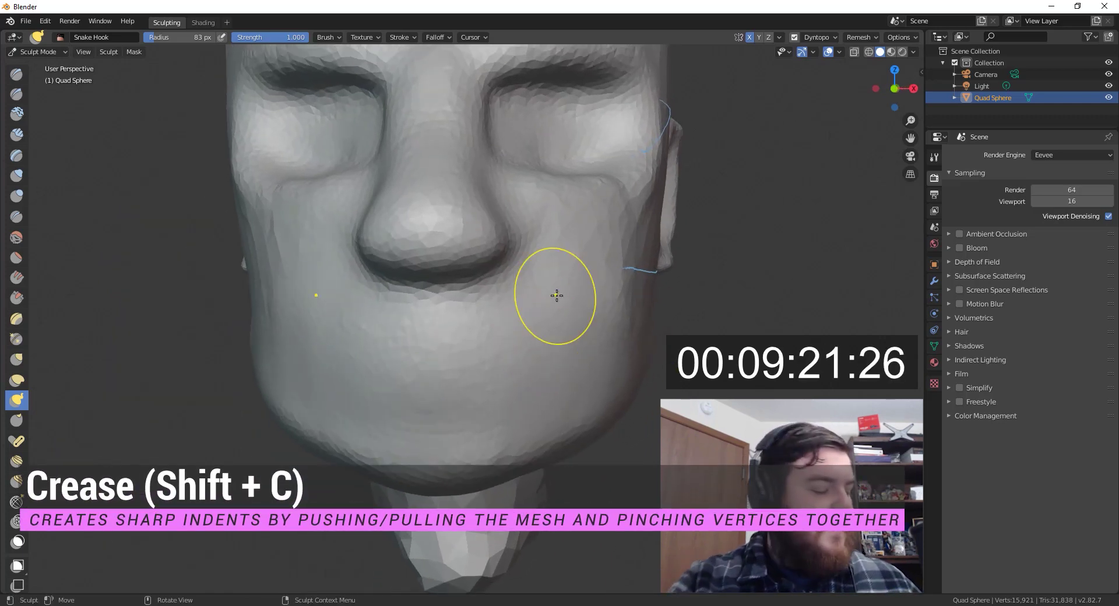
{"action": "key", "text": "shift+c"}
{"action": "key", "text": "f"}
{"action": "left_click", "coordinate": [423, 393]}
{"action": "left_click_drag", "start_coordinate": [437, 378], "coordinate": [535, 373]}
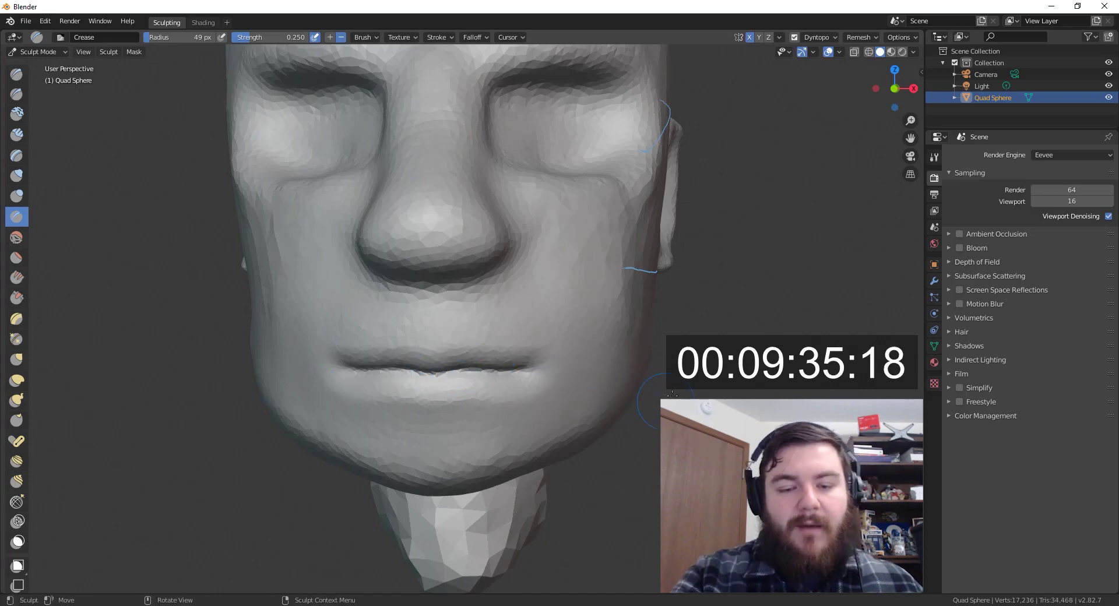
Examine the whole sculpted head from the front, side and below, checking the face, ears, jaw and neck
{"action": "middle_click_drag", "start_coordinate": [673, 395], "coordinate": [526, 373]}
{"action": "middle_click_drag", "start_coordinate": [494, 437], "coordinate": [682, 355]}
{"action": "scroll", "coordinate": [541, 379], "scroll_direction": "down", "scroll_amount": 5}
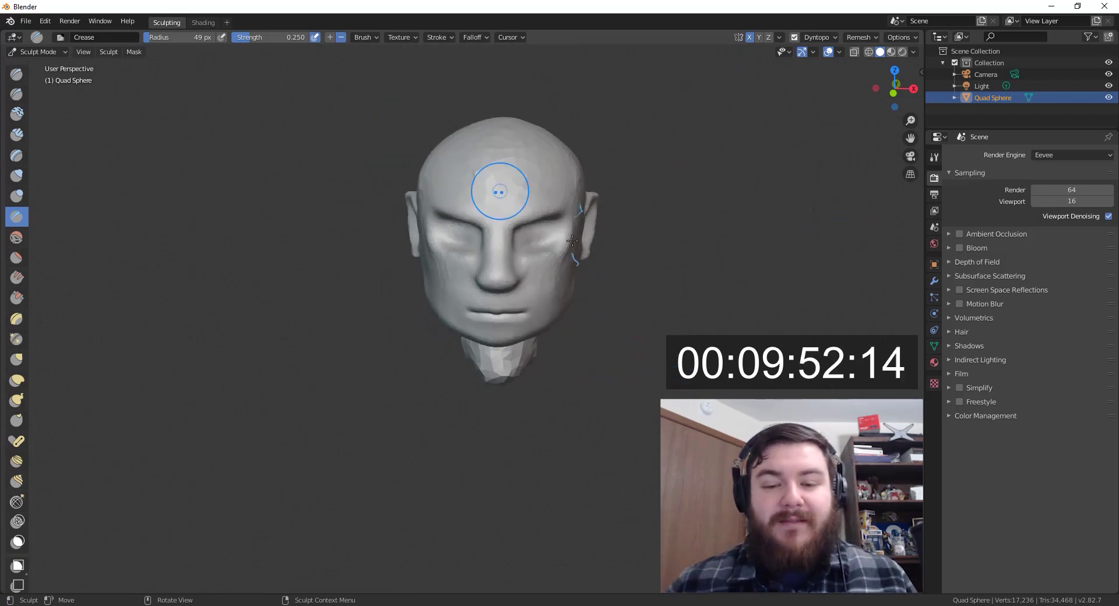
{"action": "mouse_move", "coordinate": [499, 187]}
{"action": "middle_mouse_down"}
{"action": "mouse_move", "coordinate": [537, 309]}
{"action": "mouse_move", "coordinate": [640, 306]}
{"action": "middle_mouse_up"}
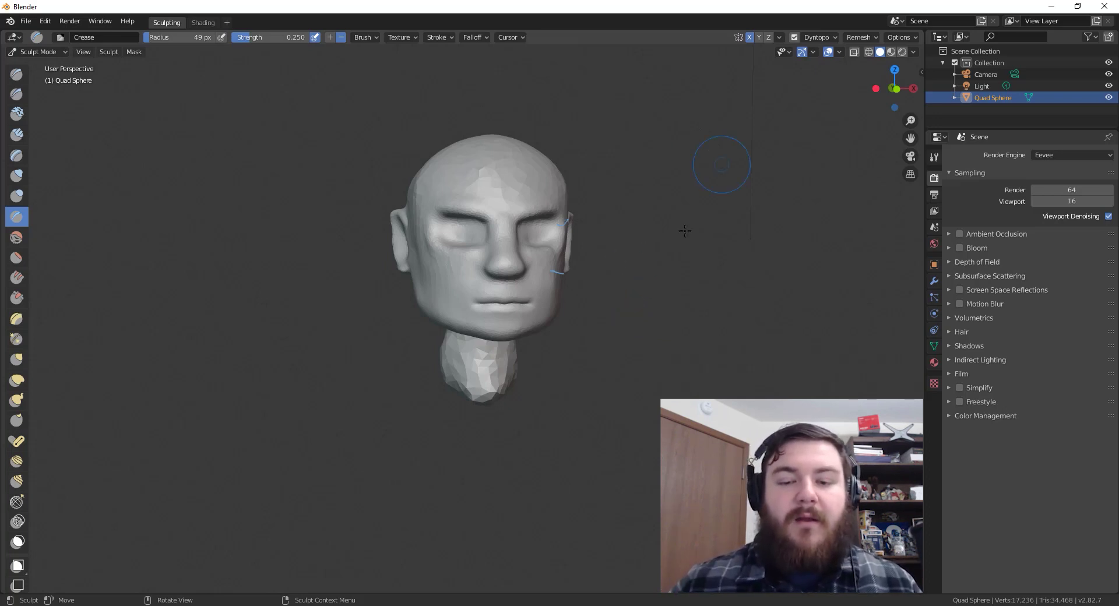
{"action": "middle_click_drag", "start_coordinate": [689, 235], "coordinate": [633, 345]}
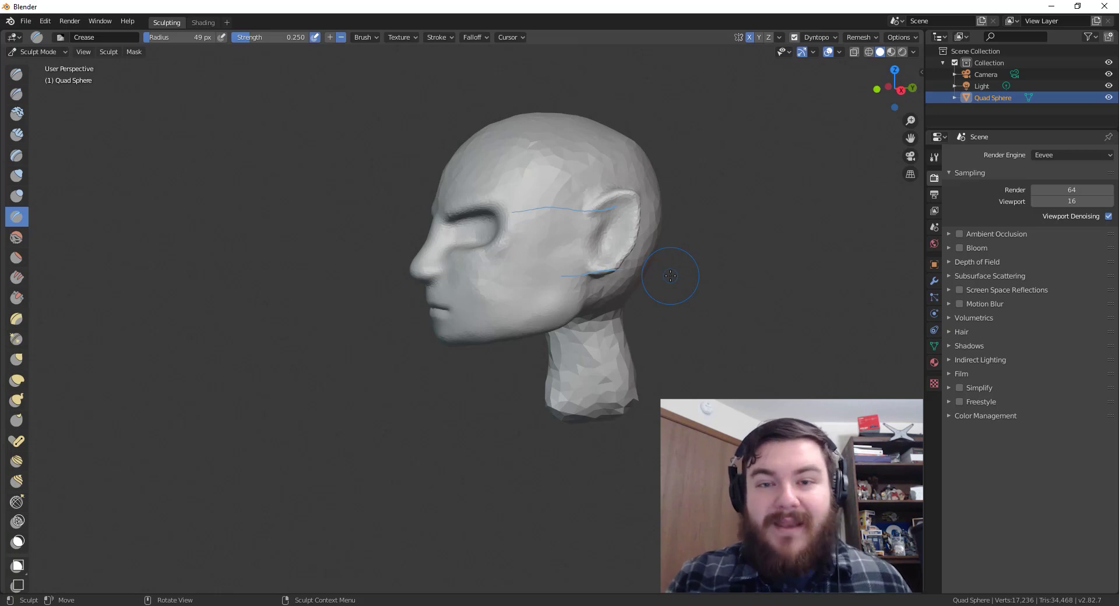
{"action": "mouse_move", "coordinate": [669, 276]}
{"action": "middle_mouse_down"}
{"action": "mouse_move", "coordinate": [599, 409]}
{"action": "mouse_move", "coordinate": [618, 402]}
{"action": "mouse_move", "coordinate": [580, 382]}
{"action": "middle_mouse_up"}
{"action": "mouse_move", "coordinate": [526, 315]}
{"action": "middle_mouse_down"}
{"action": "mouse_move", "coordinate": [554, 279]}
{"action": "mouse_move", "coordinate": [571, 285]}
{"action": "mouse_move", "coordinate": [568, 304]}
{"action": "mouse_move", "coordinate": [538, 320]}
{"action": "middle_mouse_up"}
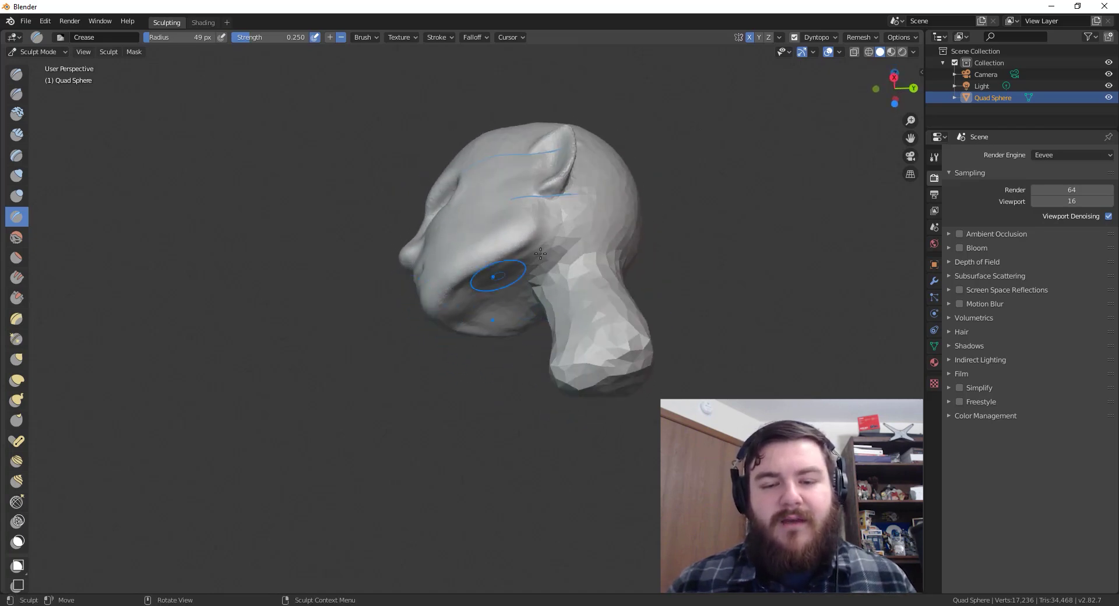
{"action": "mouse_move", "coordinate": [569, 208]}
{"action": "middle_mouse_down"}
{"action": "mouse_move", "coordinate": [564, 290]}
{"action": "mouse_move", "coordinate": [355, 286]}
{"action": "mouse_move", "coordinate": [459, 264]}
{"action": "mouse_move", "coordinate": [524, 267]}
{"action": "mouse_move", "coordinate": [563, 217]}
{"action": "middle_mouse_up"}
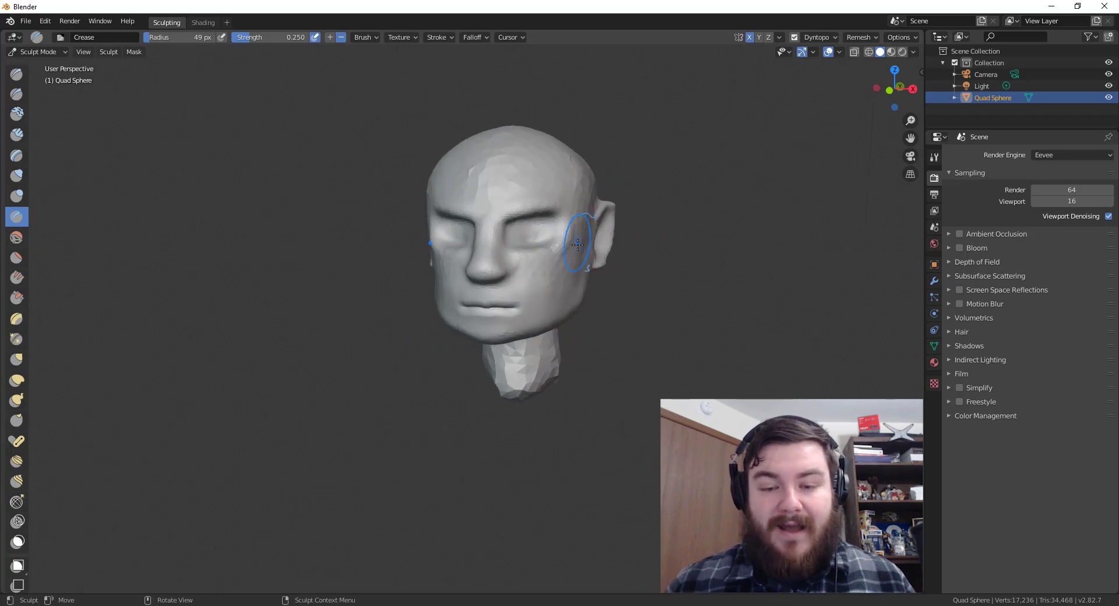
{"action": "mouse_move", "coordinate": [578, 256]}
{"action": "middle_mouse_down"}
{"action": "mouse_move", "coordinate": [647, 265]}
{"action": "mouse_move", "coordinate": [587, 269]}
{"action": "middle_mouse_up"}
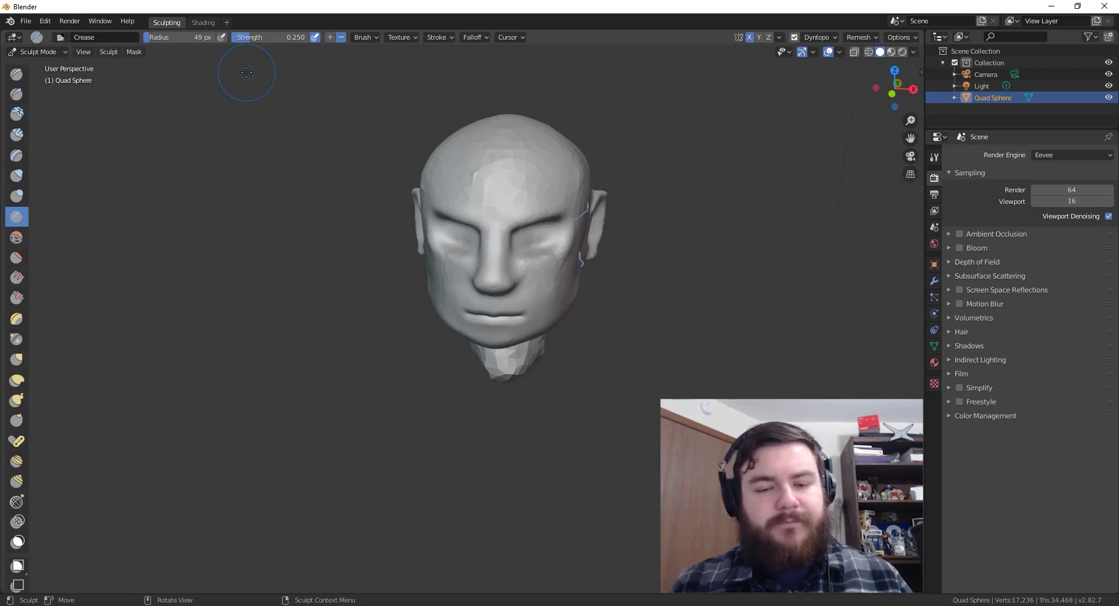
{"action": "mouse_move", "coordinate": [585, 283]}
{"action": "middle_mouse_down"}
{"action": "mouse_move", "coordinate": [551, 262]}
{"action": "mouse_move", "coordinate": [515, 212]}
{"action": "mouse_move", "coordinate": [446, 323]}
{"action": "mouse_move", "coordinate": [534, 338]}
{"action": "mouse_move", "coordinate": [524, 323]}
{"action": "middle_mouse_up"}
{"action": "mouse_move", "coordinate": [679, 305]}
{"action": "middle_mouse_down"}
{"action": "mouse_move", "coordinate": [623, 309]}
{"action": "mouse_move", "coordinate": [664, 291]}
{"action": "mouse_move", "coordinate": [569, 250]}
{"action": "middle_mouse_up"}
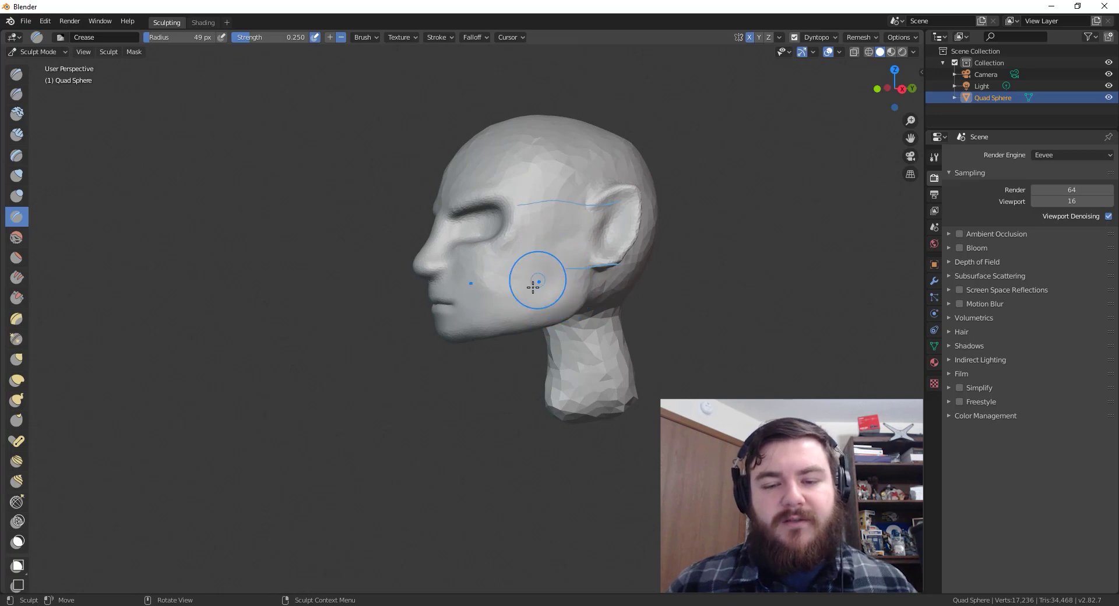
{"action": "middle_click_drag", "start_coordinate": [601, 271], "coordinate": [516, 343]}
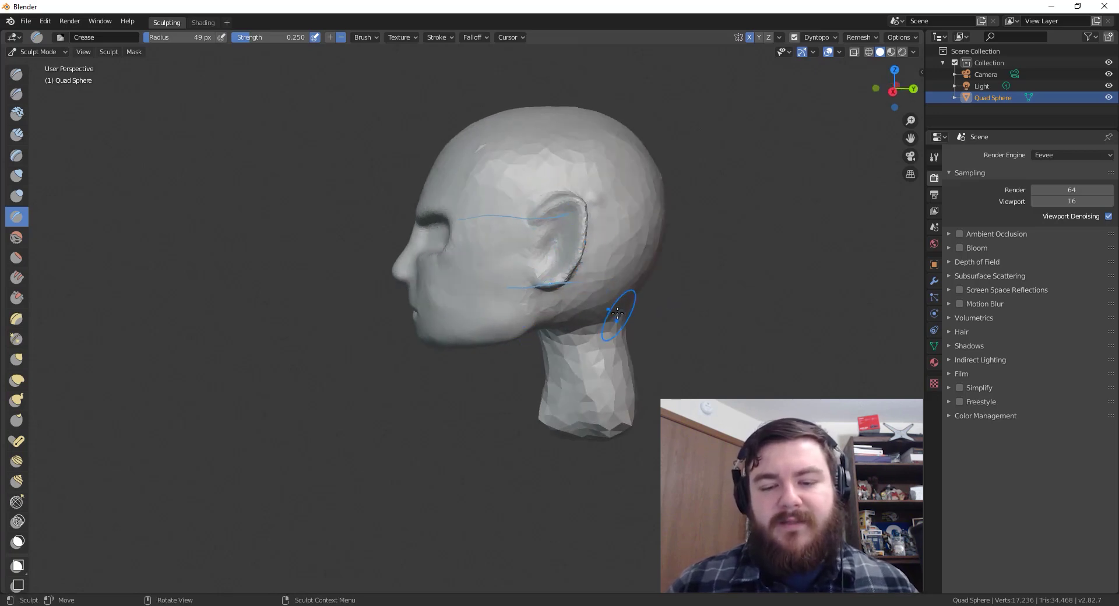
{"action": "middle_click_drag", "start_coordinate": [617, 312], "coordinate": [598, 334]}
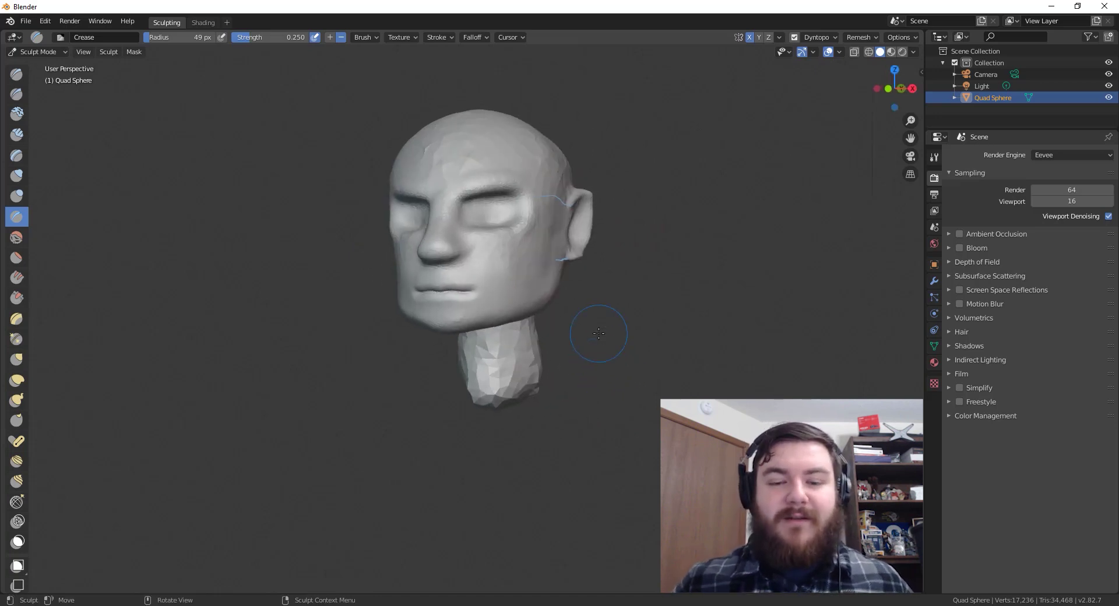